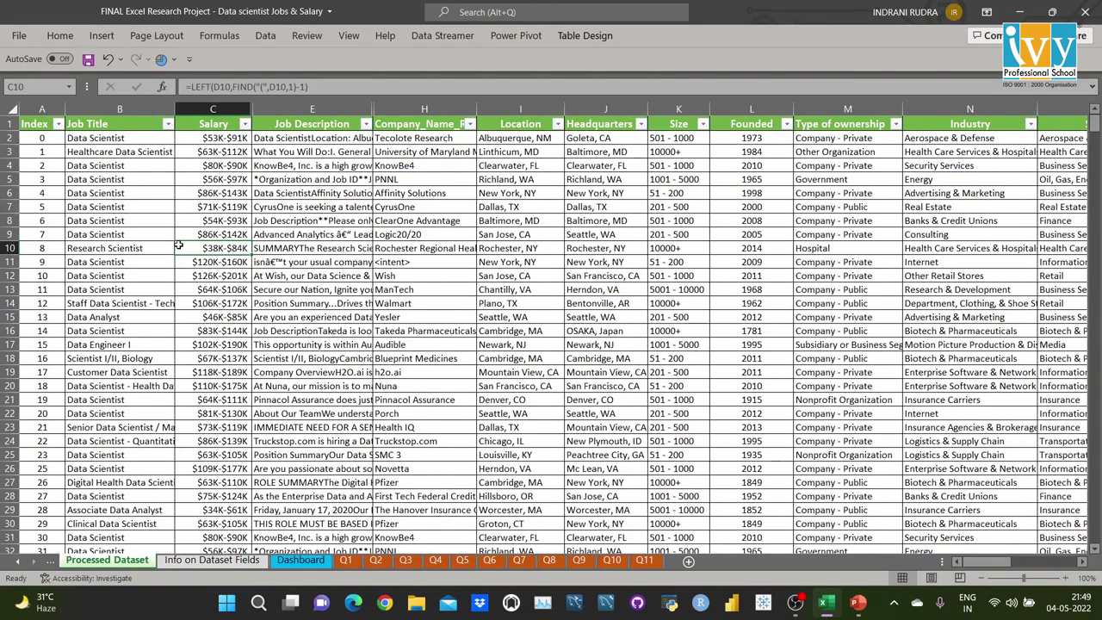
Step: Create named ranges for the entire processed dataset table using only the top row as the source of names
{"action": "key", "text": "ctrl+a"}
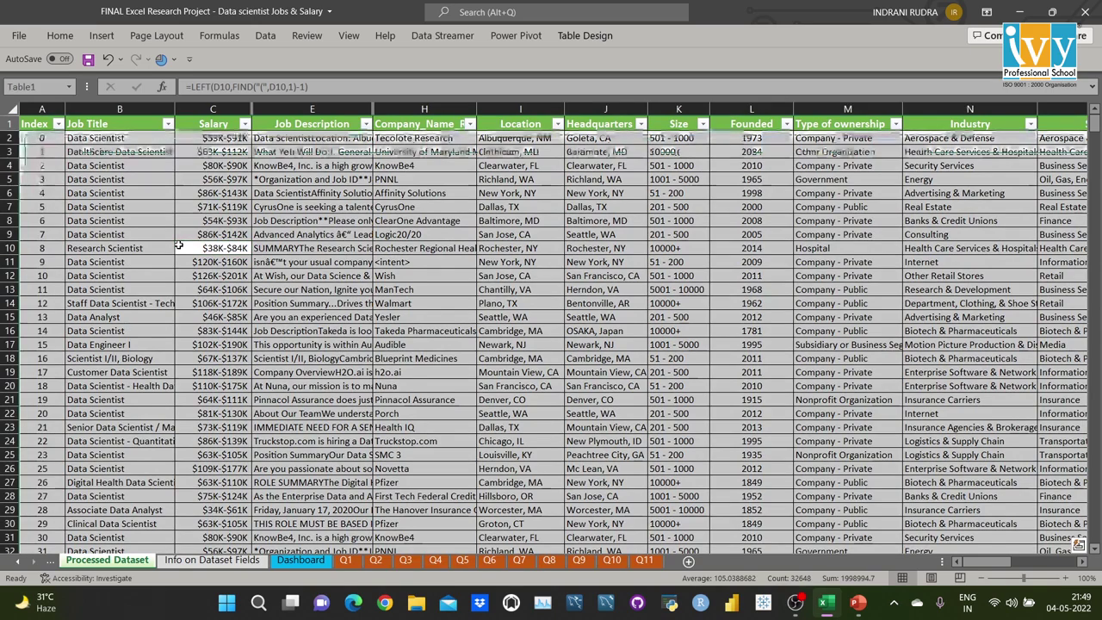
{"action": "left_click", "coordinate": [221, 38]}
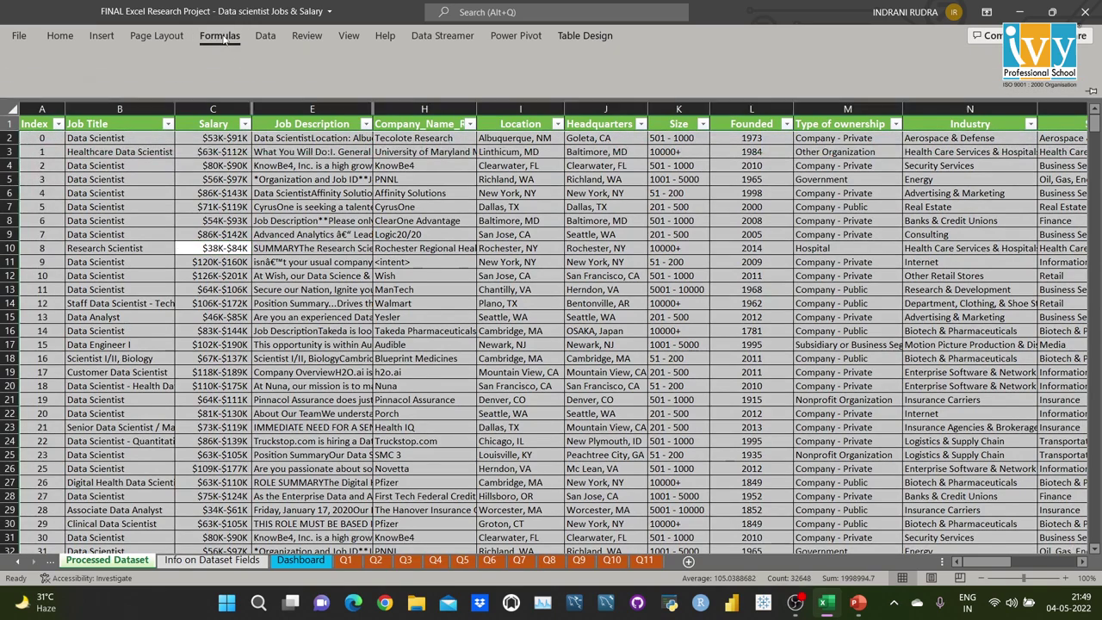
{"action": "left_click", "coordinate": [466, 93]}
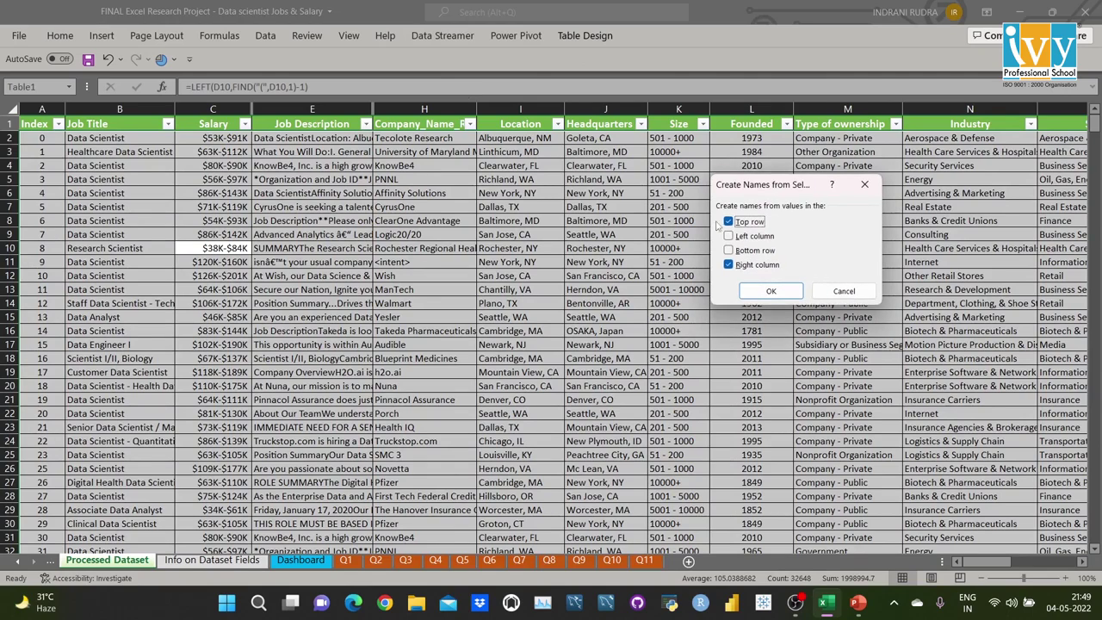
{"action": "left_click", "coordinate": [729, 266]}
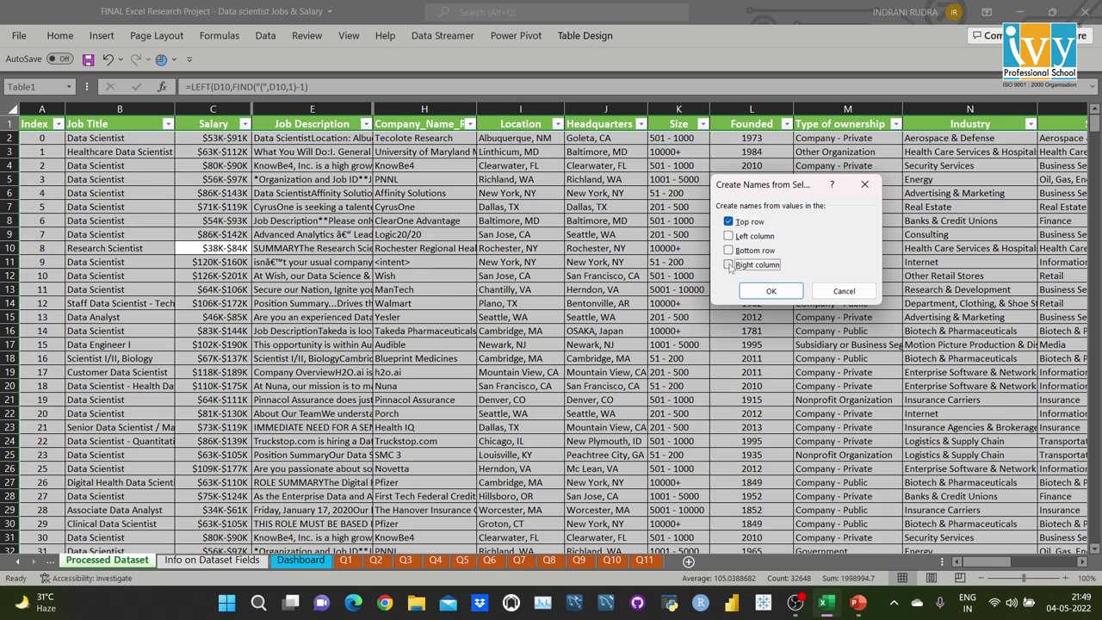
{"action": "left_click", "coordinate": [769, 292]}
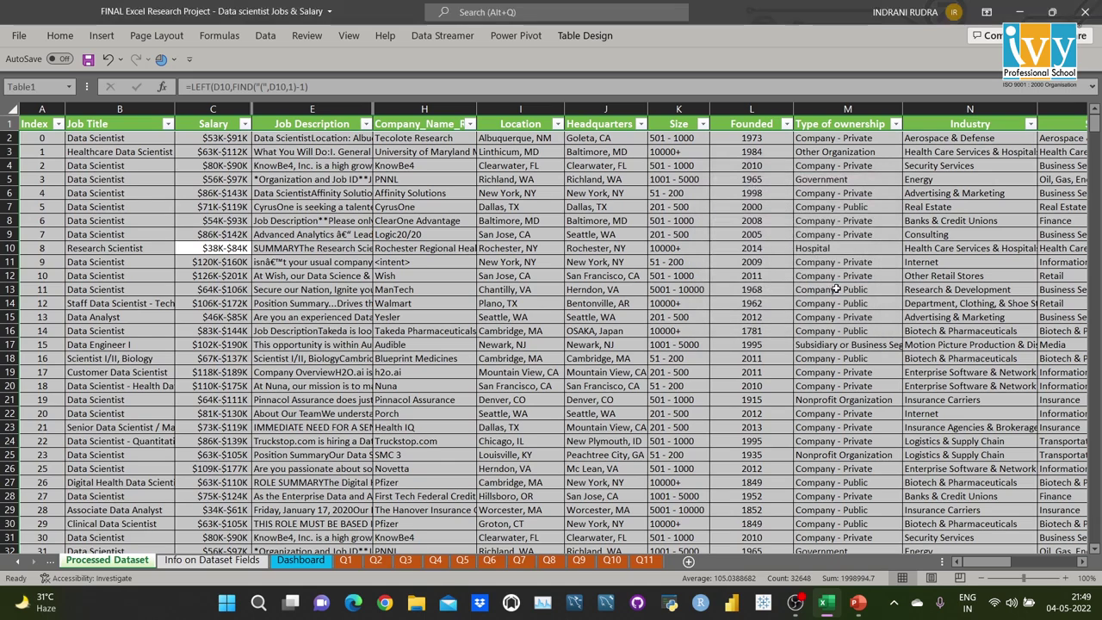
{"action": "left_click", "coordinate": [407, 279]}
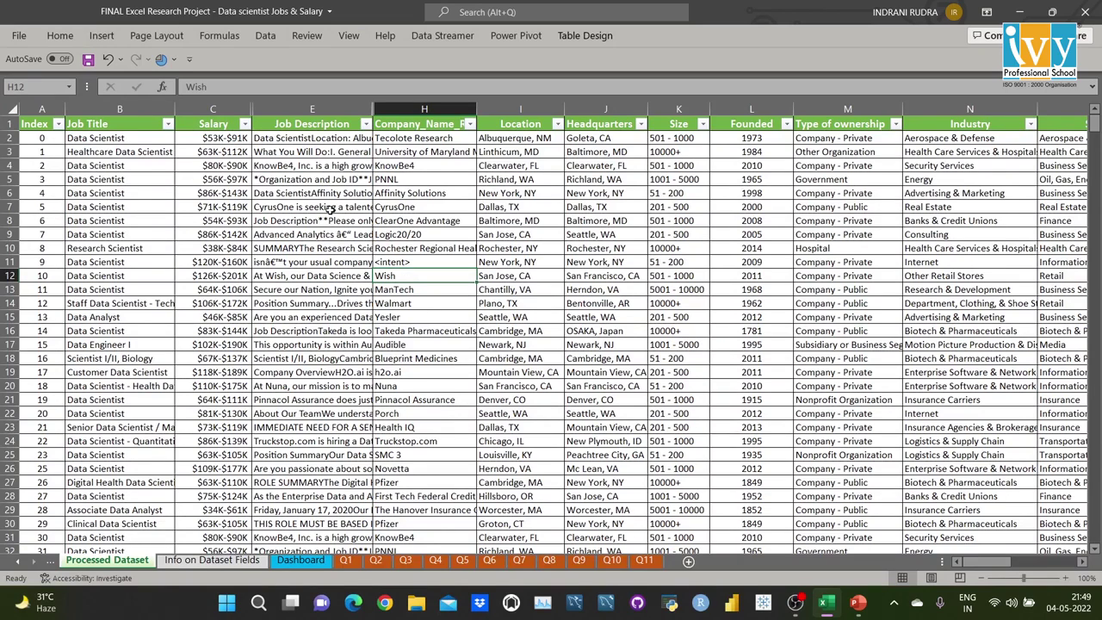
Step: Insert a PivotTable based on Table1 of the Processed Dataset into the existing Q1 worksheet at cell B24
{"action": "left_click", "coordinate": [347, 561]}
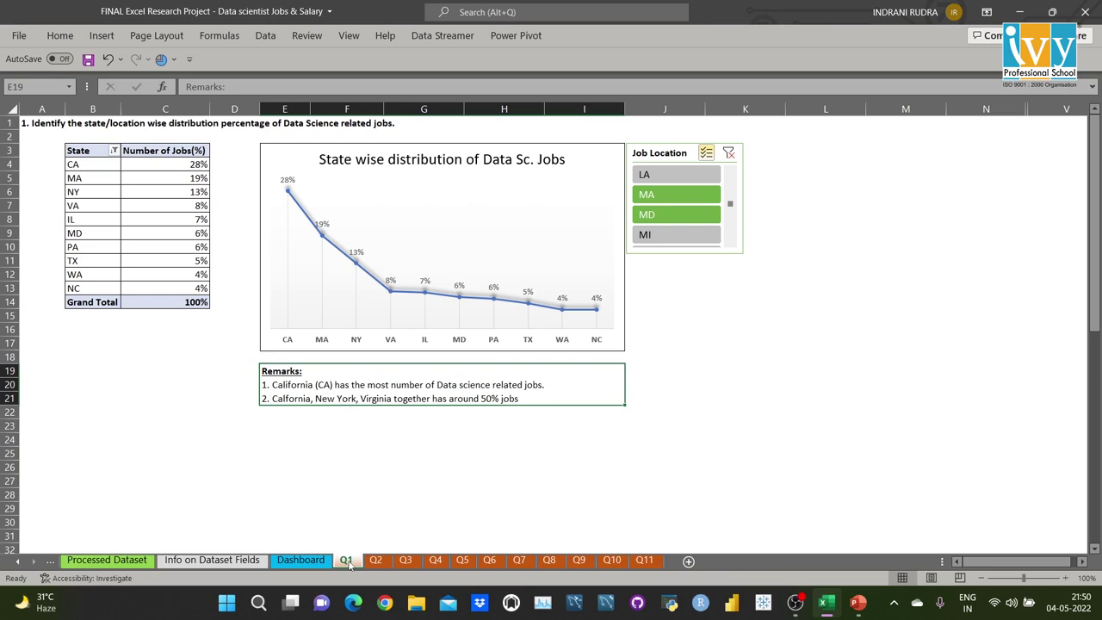
{"action": "left_click", "coordinate": [141, 559]}
{"action": "left_click", "coordinate": [135, 249]}
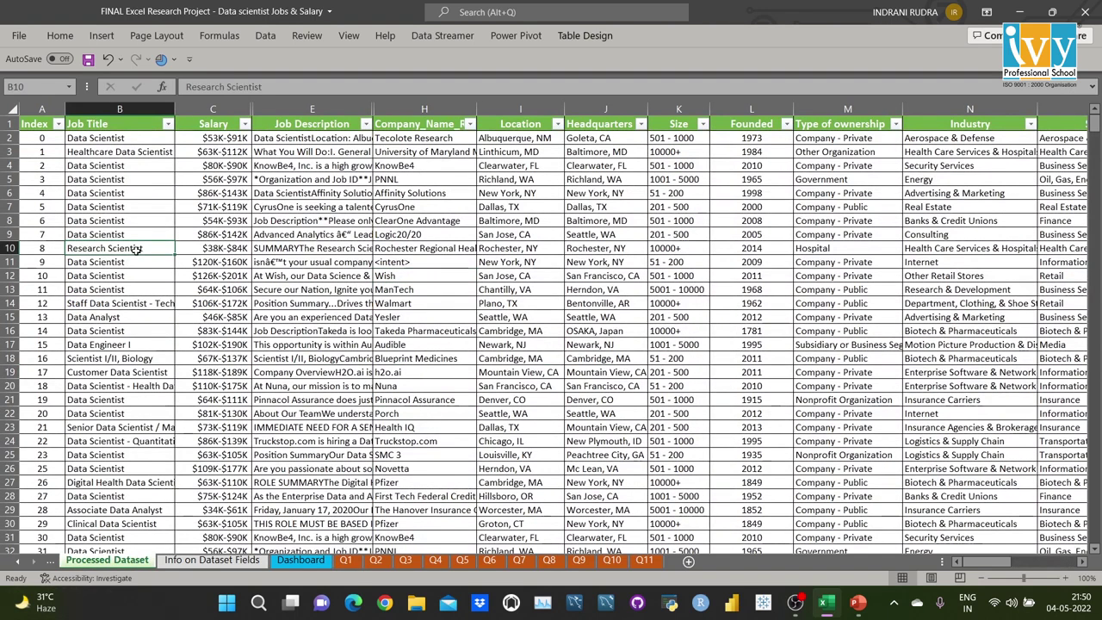
{"action": "left_click", "coordinate": [101, 34]}
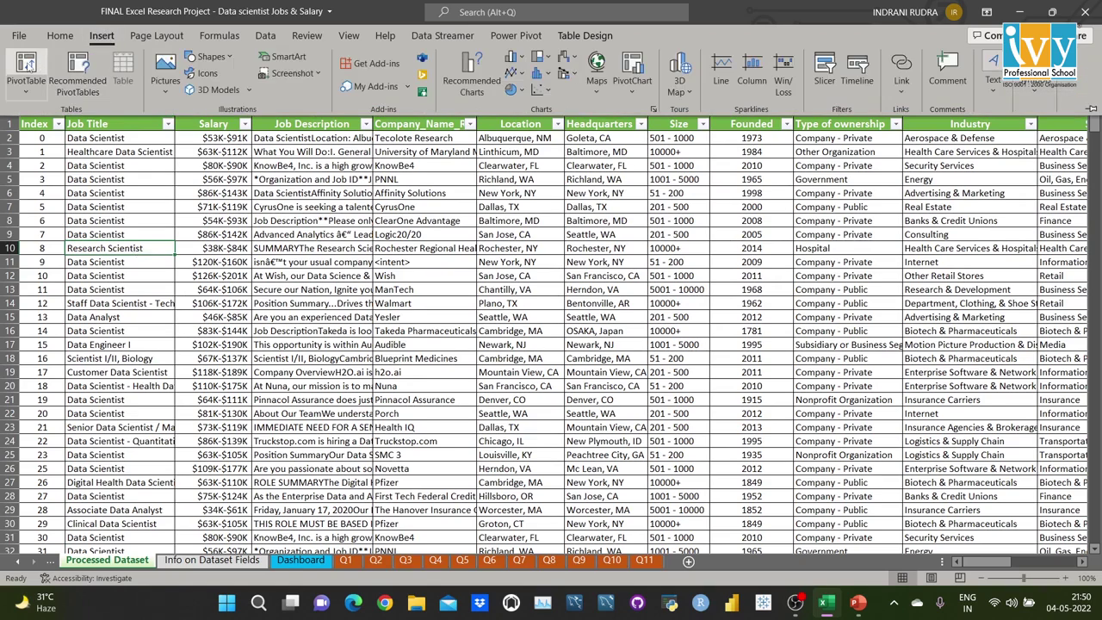
{"action": "left_click", "coordinate": [26, 64]}
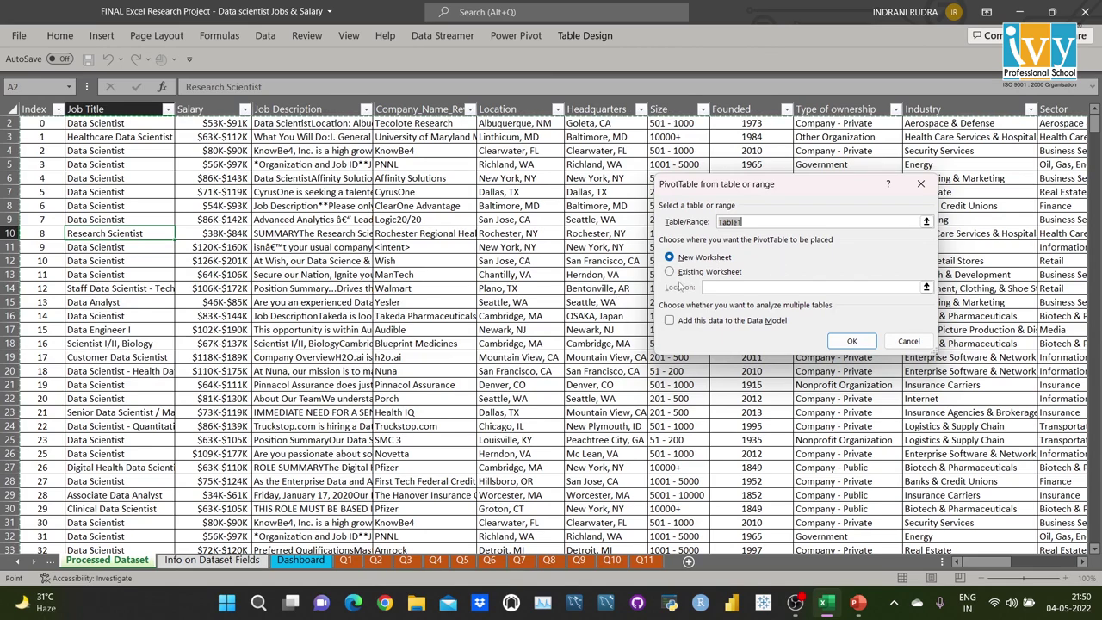
{"action": "left_click", "coordinate": [671, 272]}
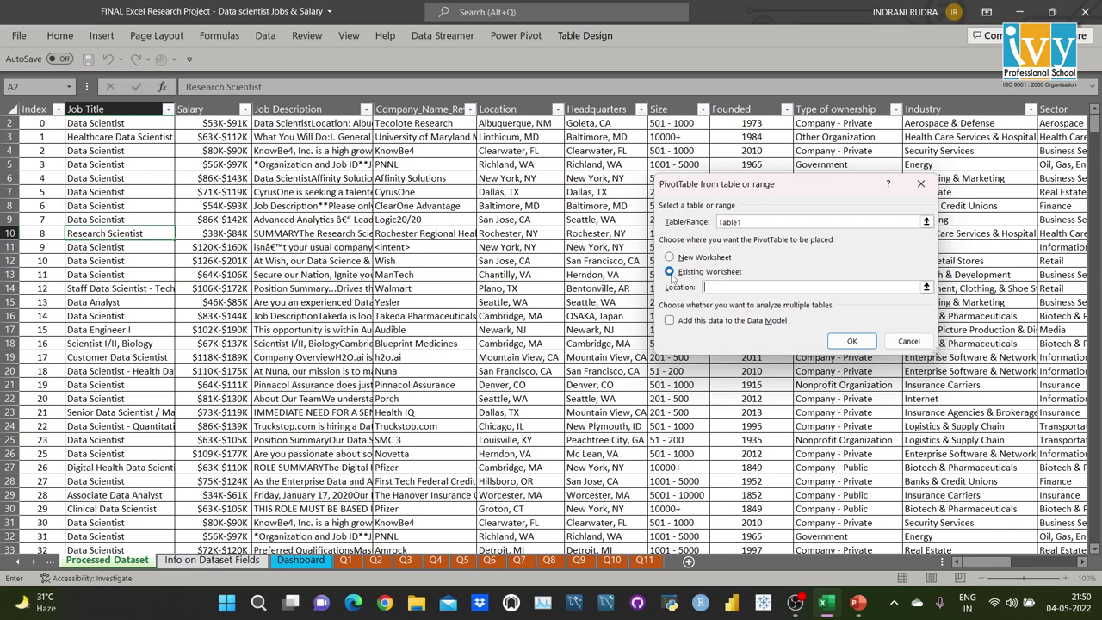
{"action": "left_click", "coordinate": [346, 561]}
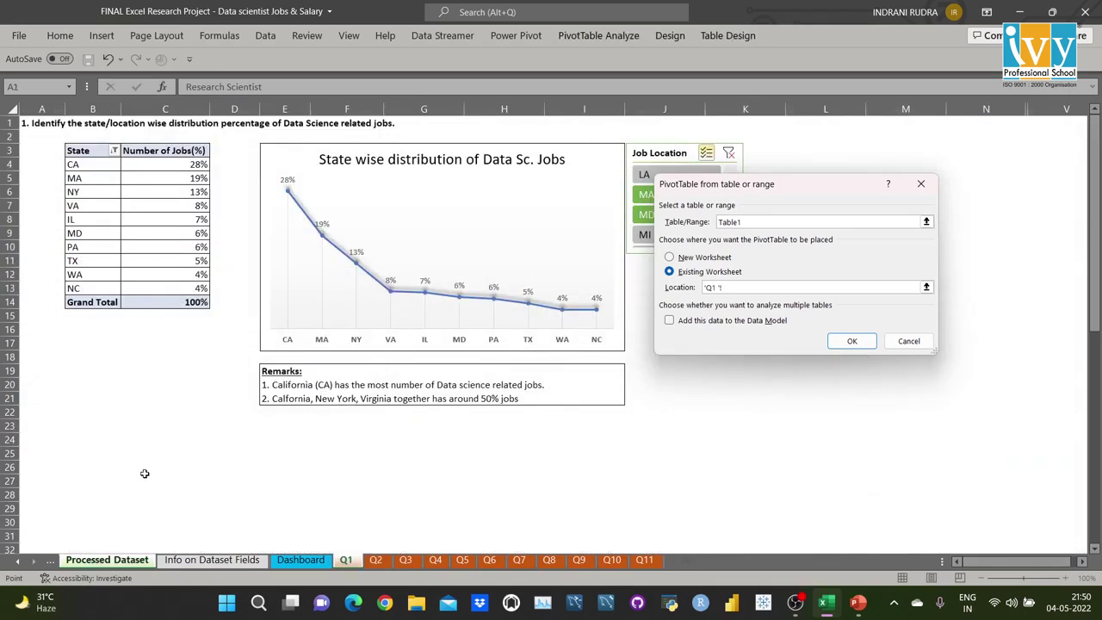
{"action": "left_click", "coordinate": [84, 440]}
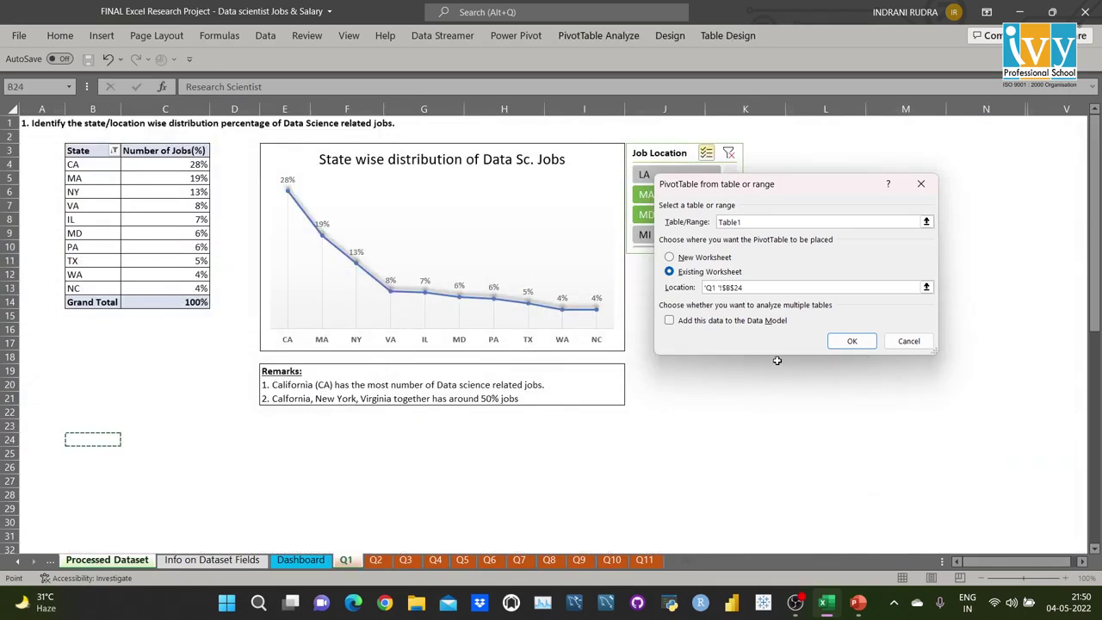
{"action": "left_click", "coordinate": [851, 341]}
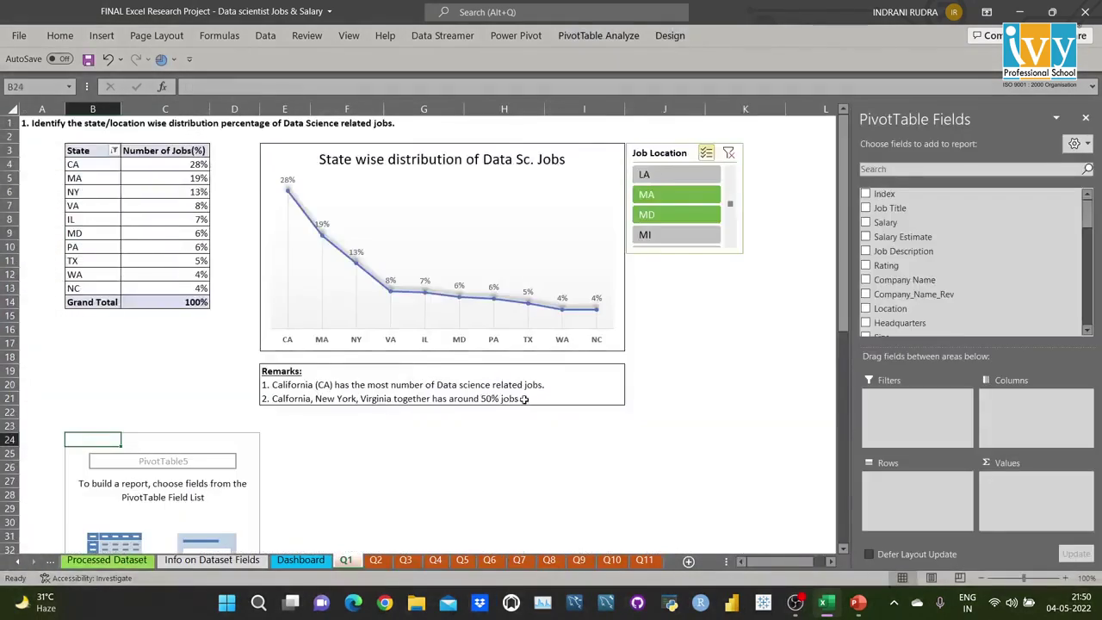
Step: Lay out the new PivotTable with Job Location as rows and the count of Job Title as values
{"action": "scroll", "coordinate": [513, 390], "scroll_direction": "down", "scroll_amount": 1}
{"action": "scroll", "coordinate": [513, 390], "scroll_direction": "down", "scroll_amount": 3}
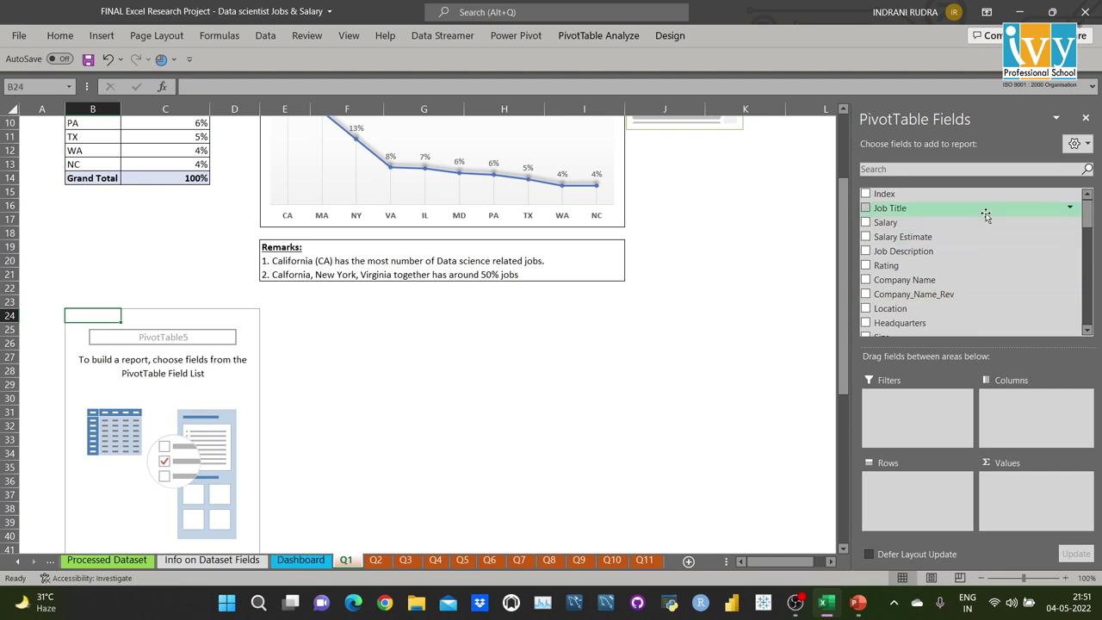
{"action": "scroll", "coordinate": [921, 267], "scroll_direction": "down", "scroll_amount": 4}
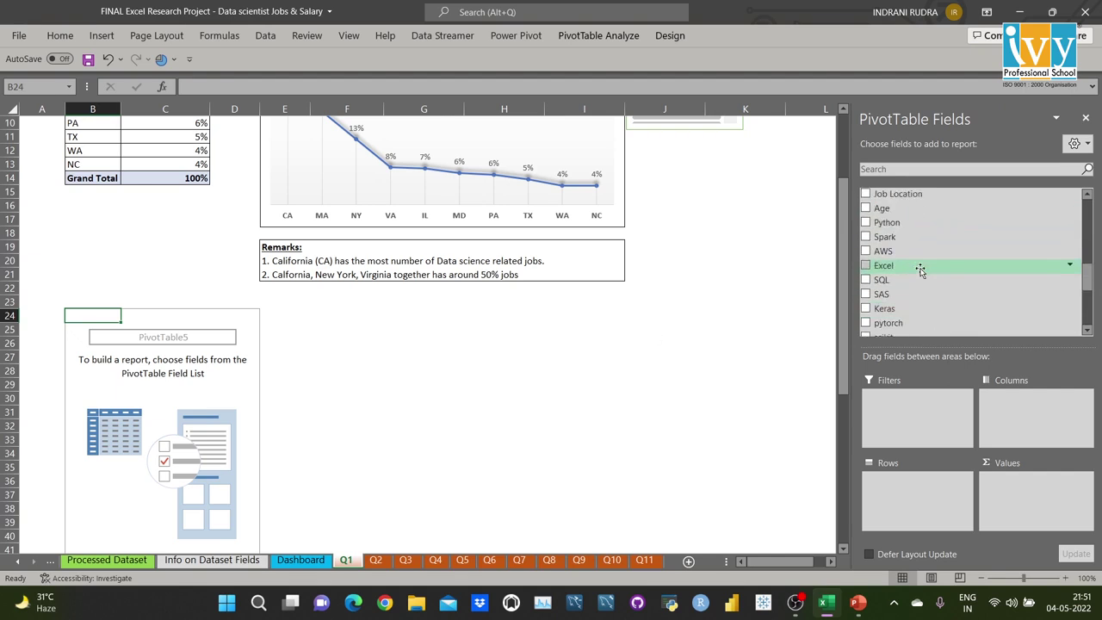
{"action": "scroll", "coordinate": [920, 271], "scroll_direction": "down", "scroll_amount": 5}
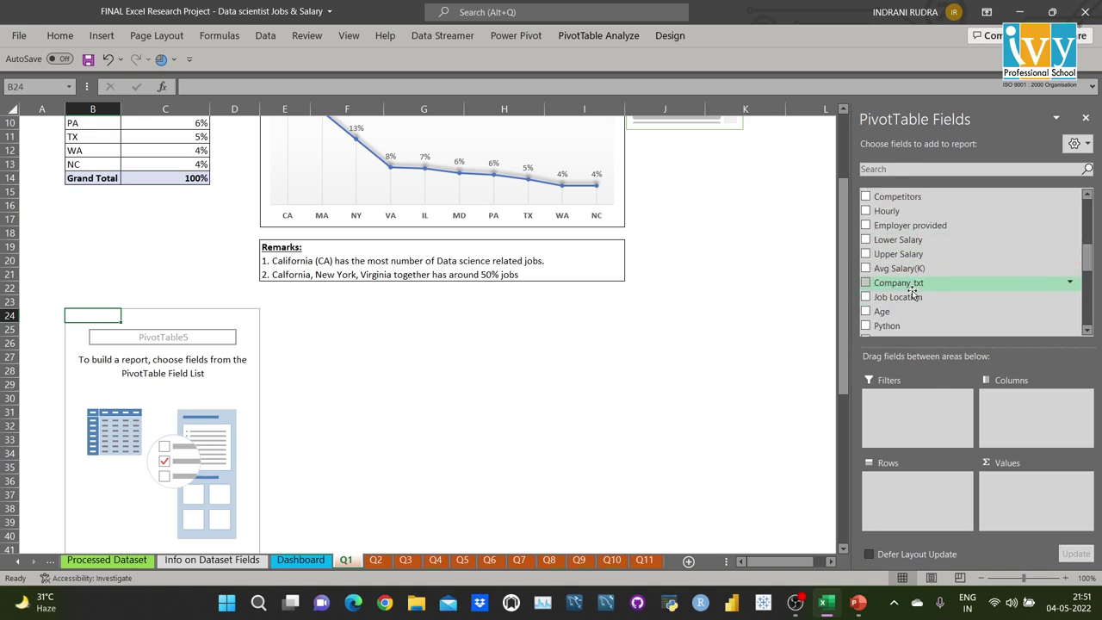
{"action": "left_click_drag", "start_coordinate": [912, 299], "coordinate": [905, 484]}
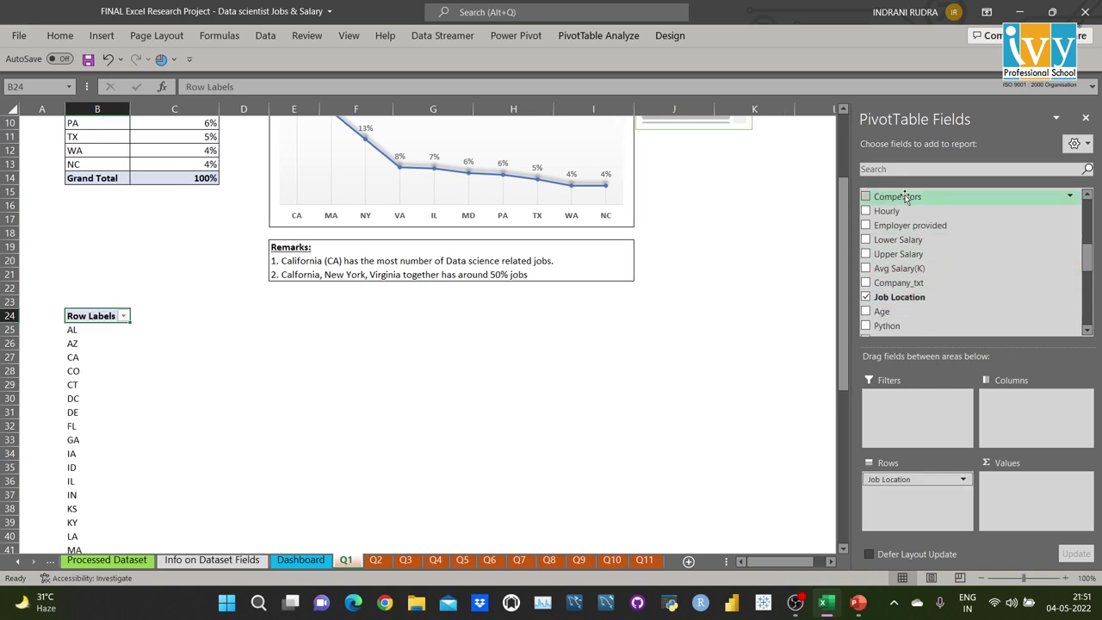
{"action": "left_click_drag", "start_coordinate": [895, 208], "coordinate": [1020, 490]}
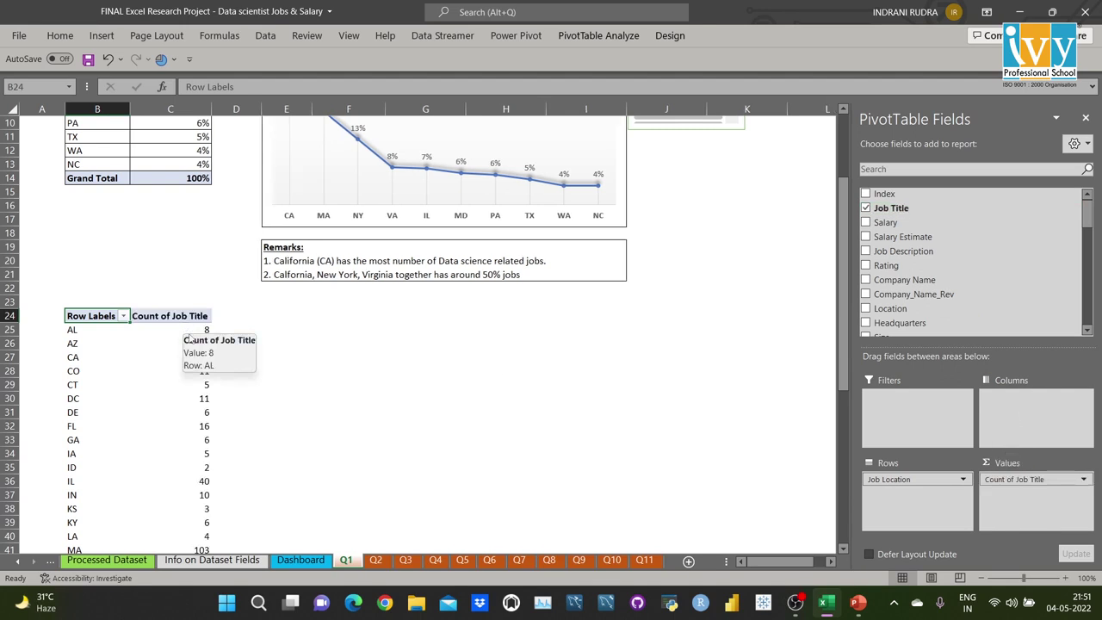
Step: Show the Job Title counts as % of Grand Total and sort them from largest to smallest
{"action": "left_click", "coordinate": [195, 330]}
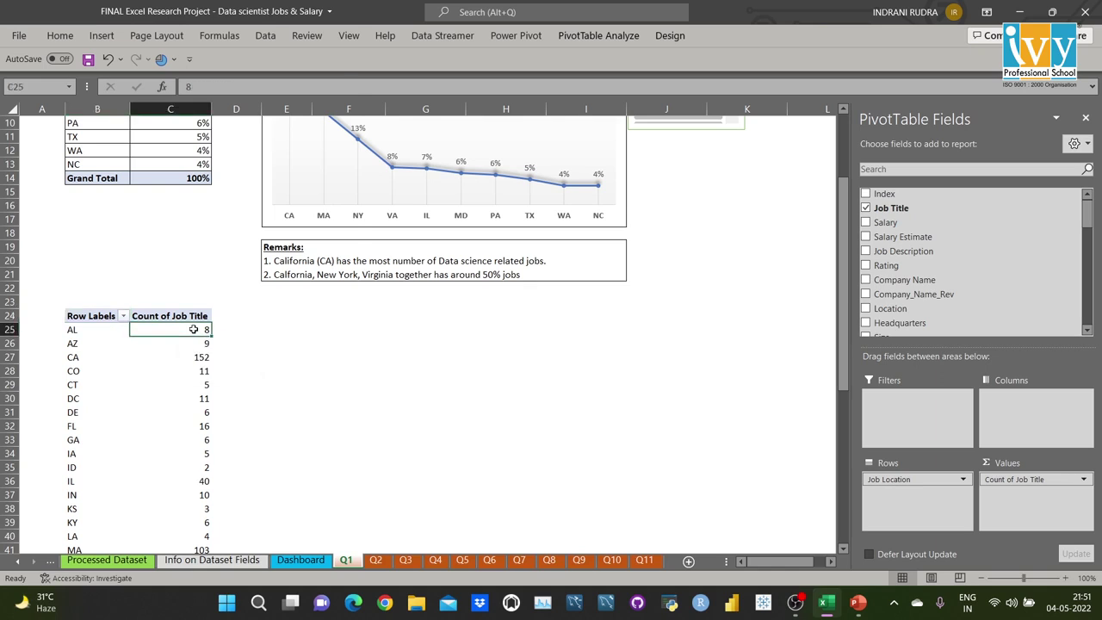
{"action": "right_click", "coordinate": [196, 331]}
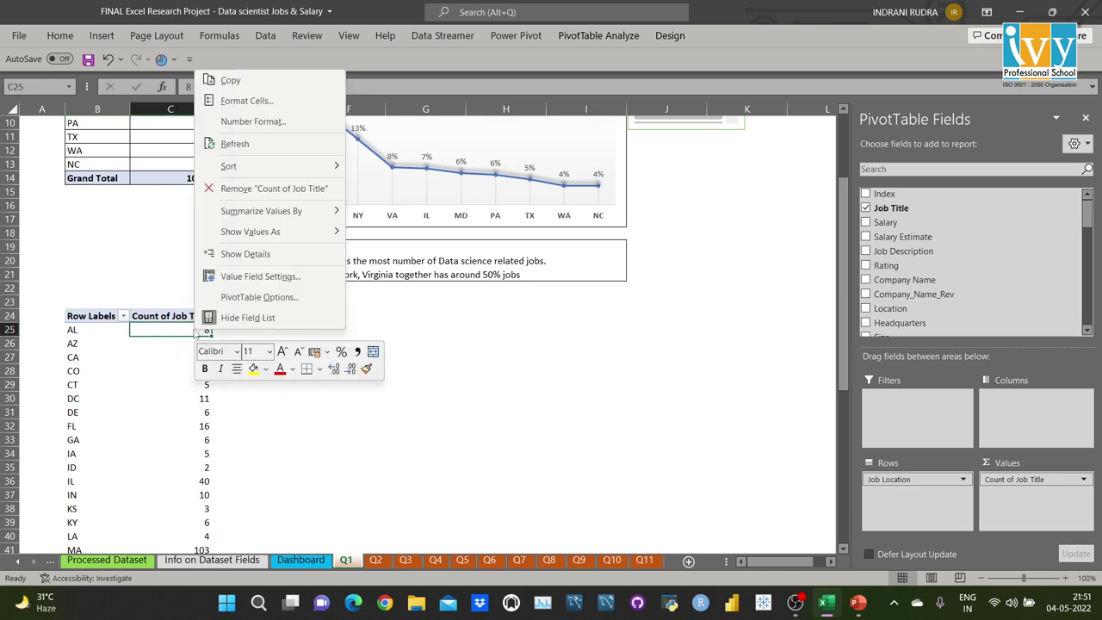
{"action": "mouse_move", "coordinate": [261, 234]}
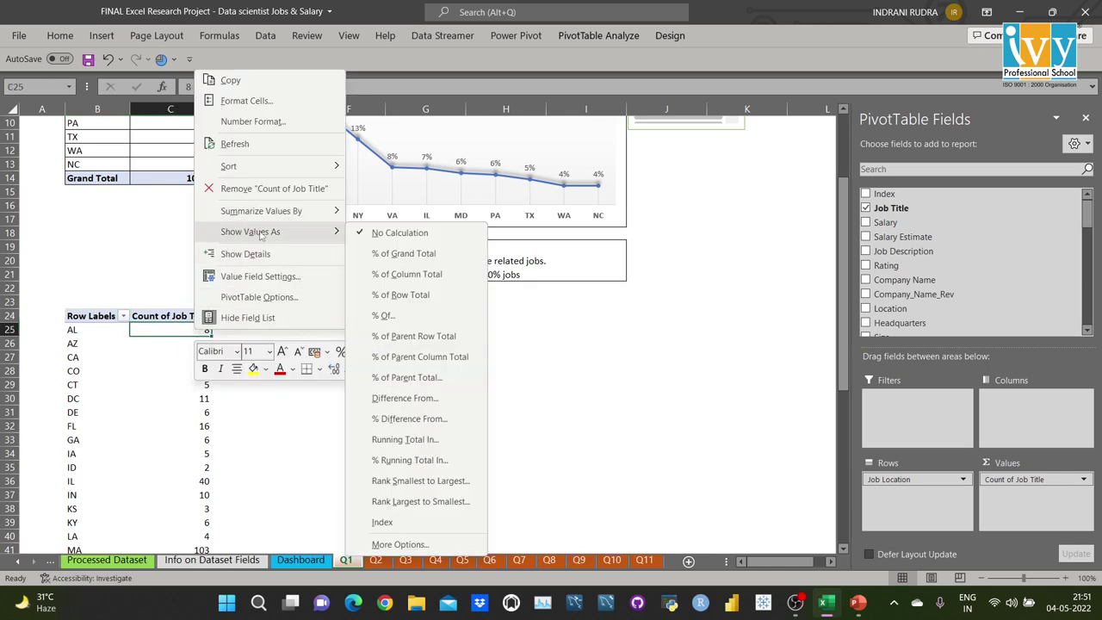
{"action": "left_click", "coordinate": [388, 254]}
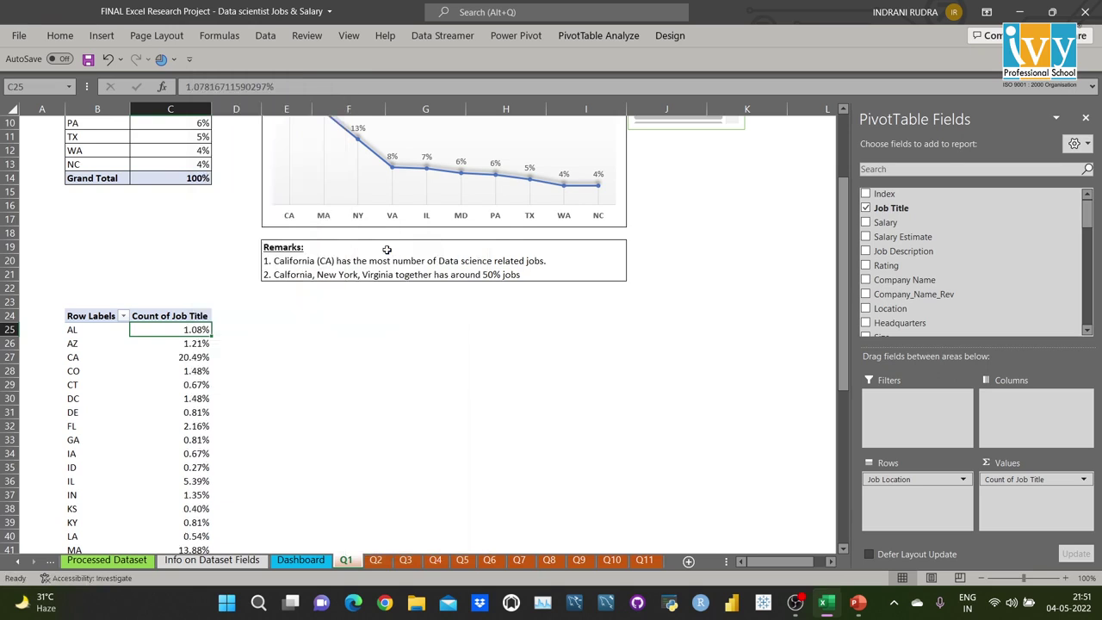
{"action": "right_click", "coordinate": [204, 333]}
{"action": "mouse_move", "coordinate": [258, 168]}
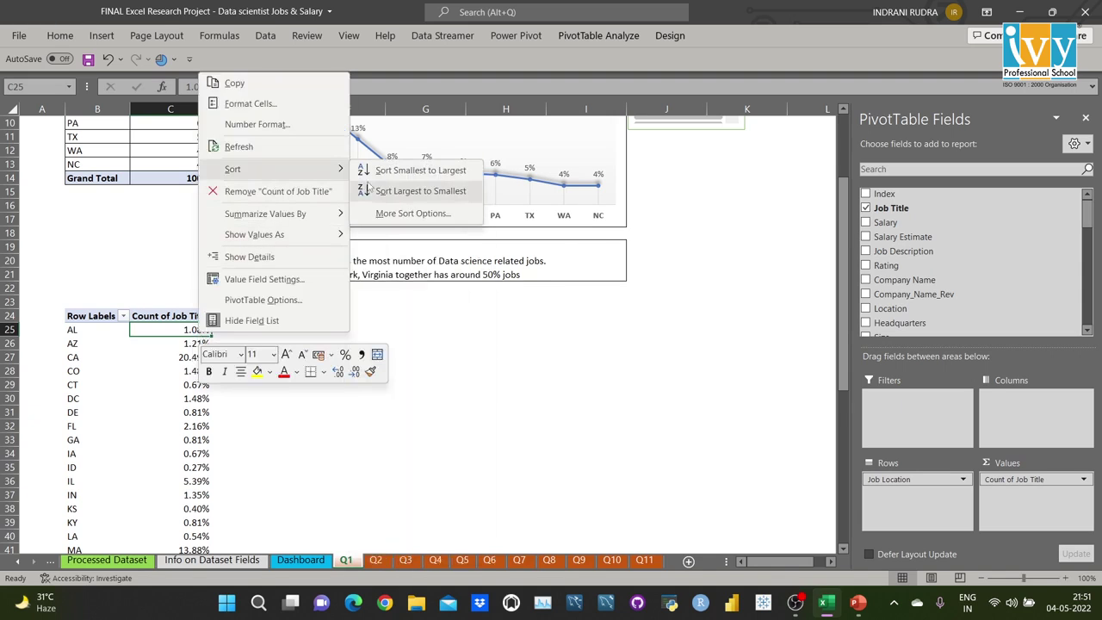
{"action": "left_click", "coordinate": [390, 192]}
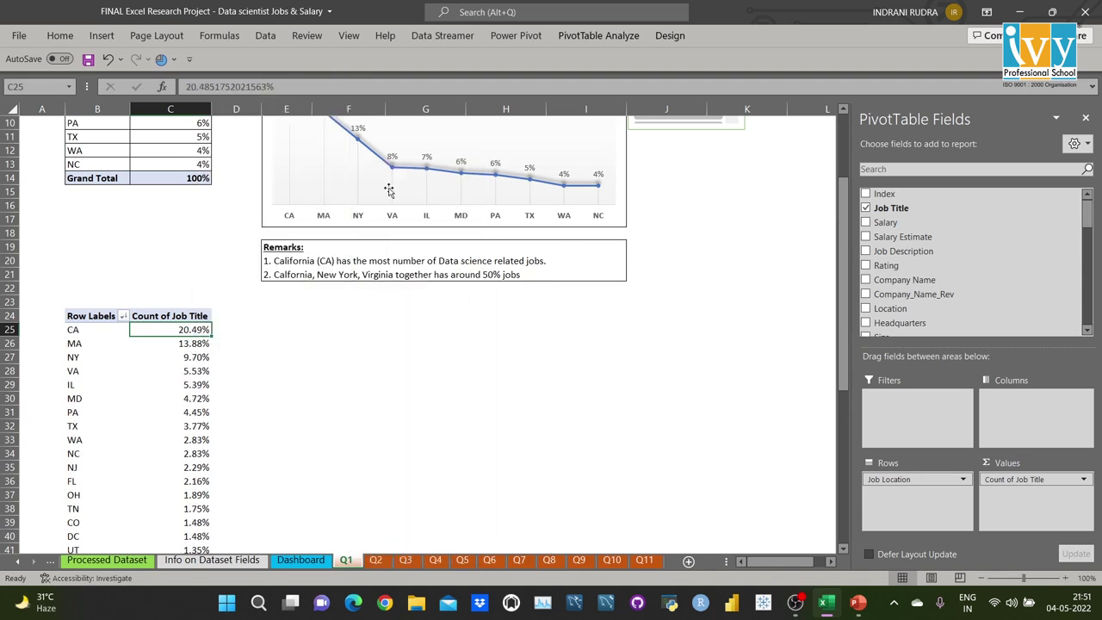
Step: Filter the PivotTable's row labels to the top 10 items by Count of Job Title
{"action": "left_click", "coordinate": [97, 333]}
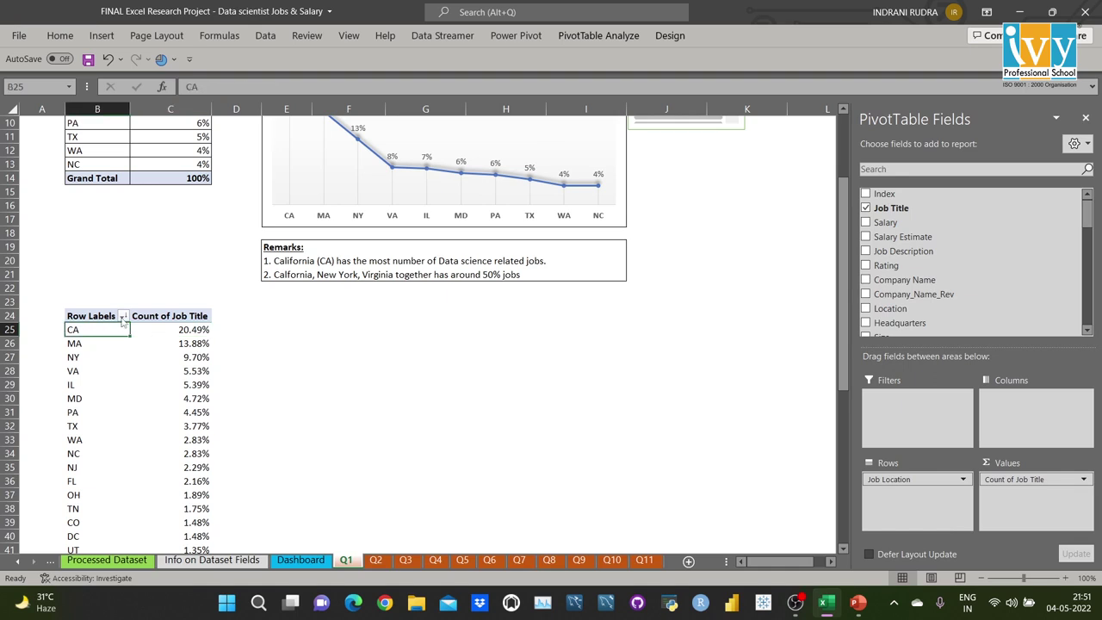
{"action": "left_click", "coordinate": [124, 316]}
{"action": "mouse_move", "coordinate": [154, 123]}
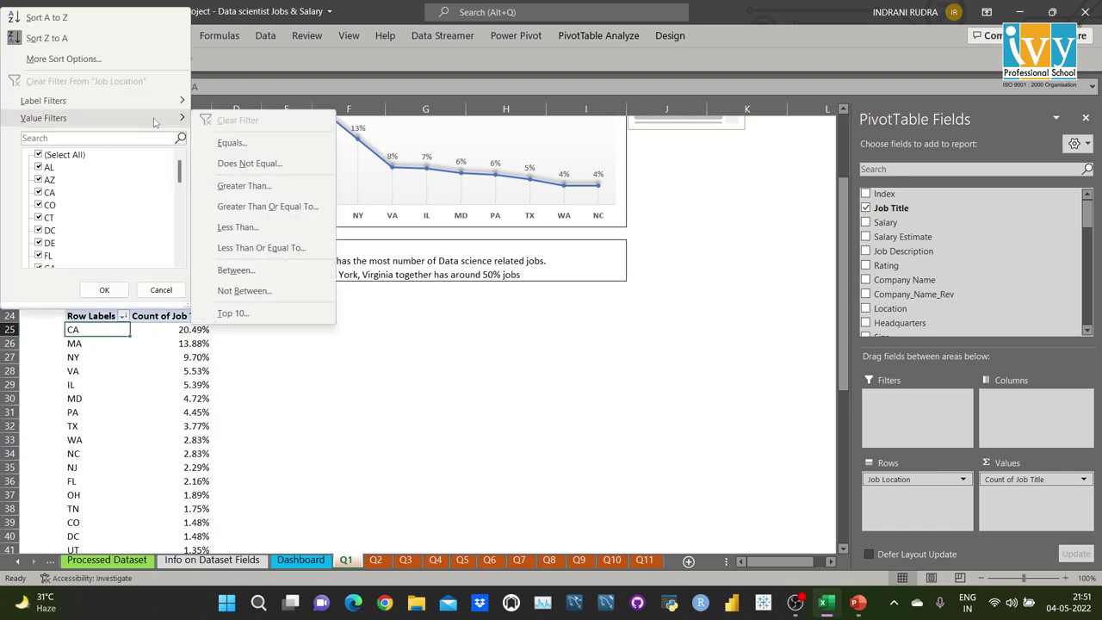
{"action": "left_click", "coordinate": [258, 312]}
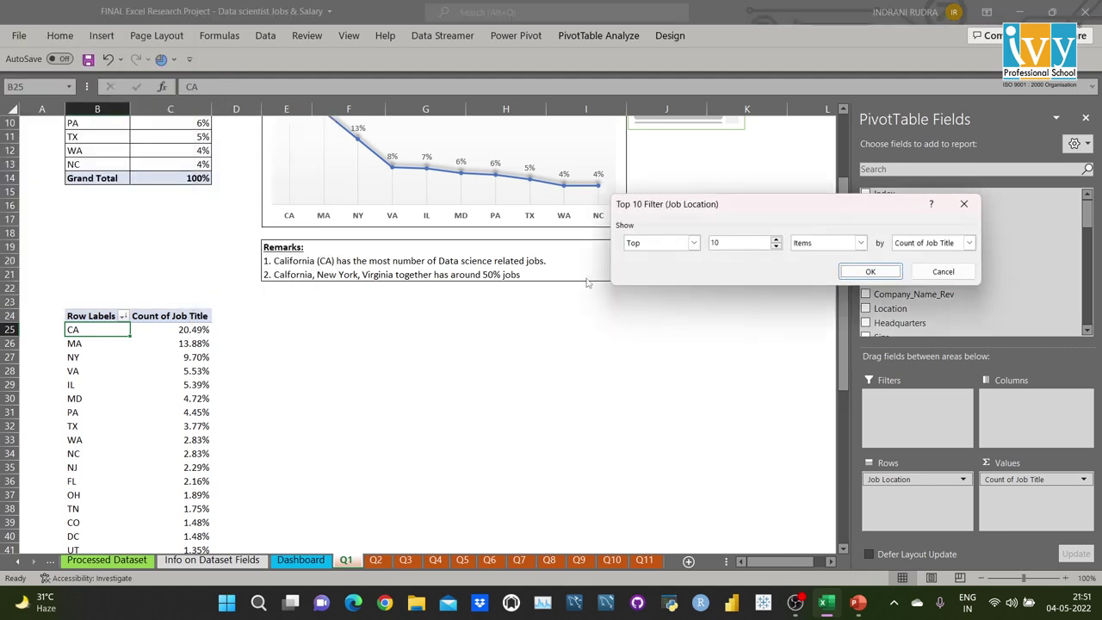
{"action": "left_click", "coordinate": [863, 272]}
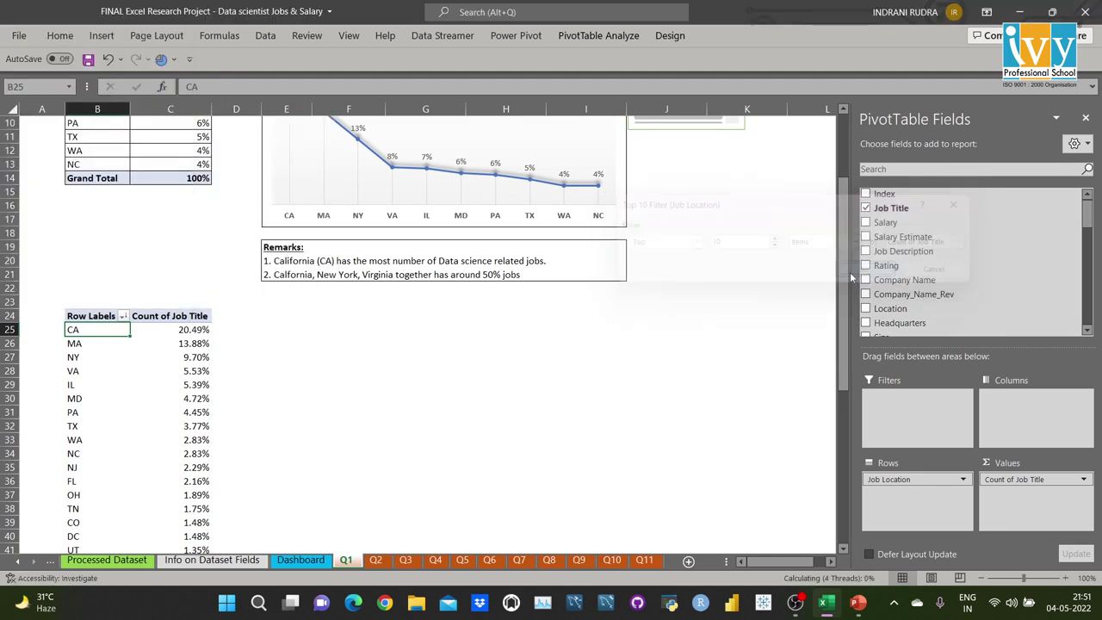
Step: Insert a Line with Markers PivotChart from the top 10 PivotTable and place it beside the table, starting around row 24
{"action": "left_click", "coordinate": [149, 370]}
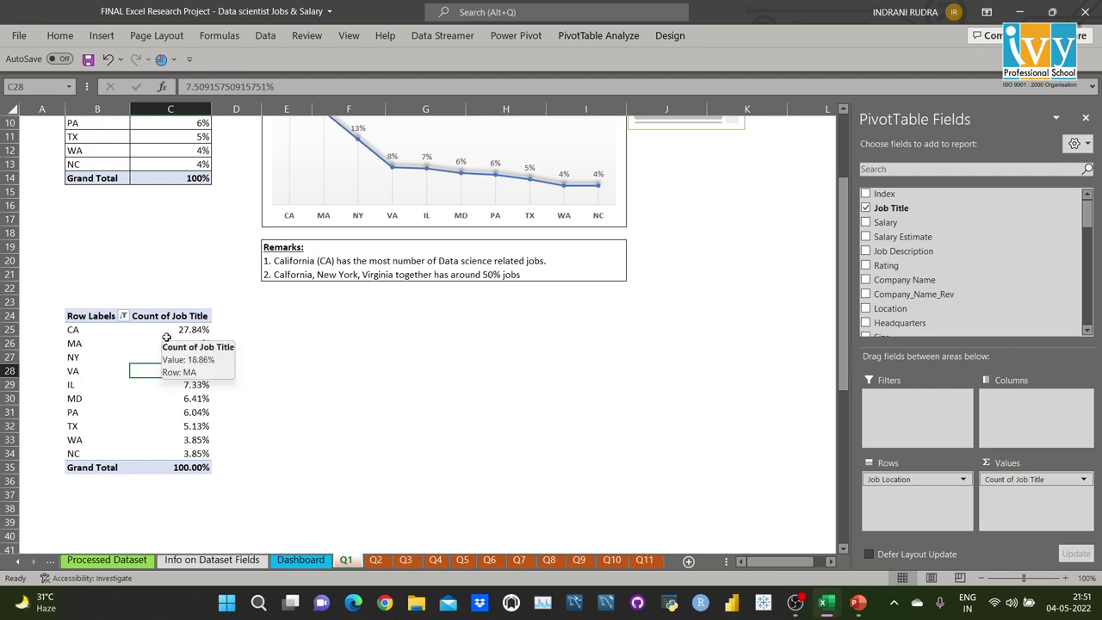
{"action": "left_click", "coordinate": [167, 340]}
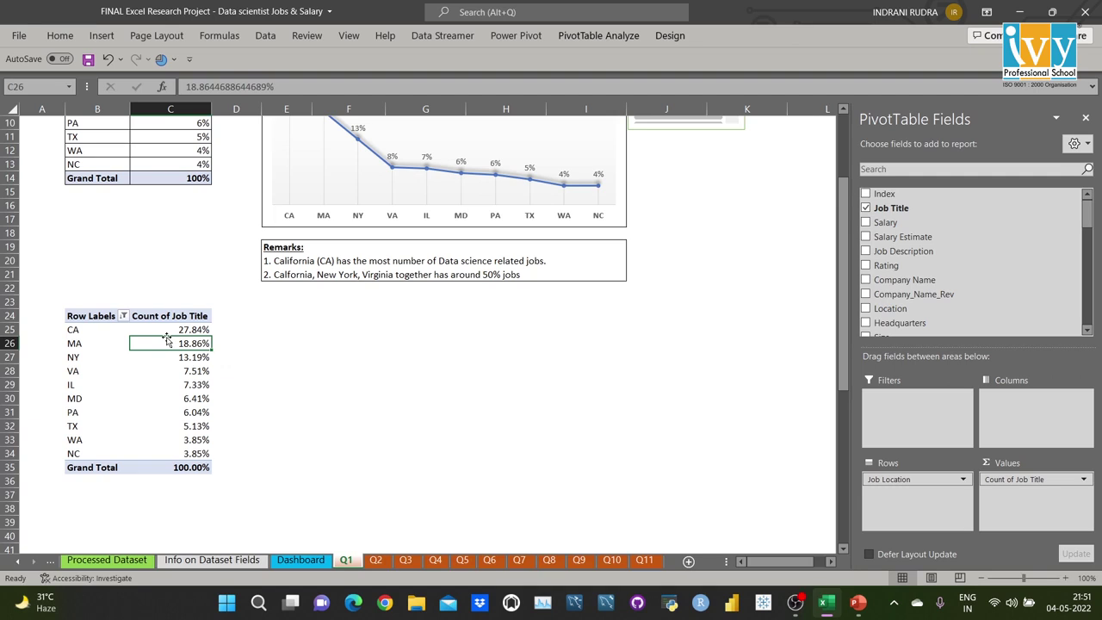
{"action": "left_click", "coordinate": [616, 35]}
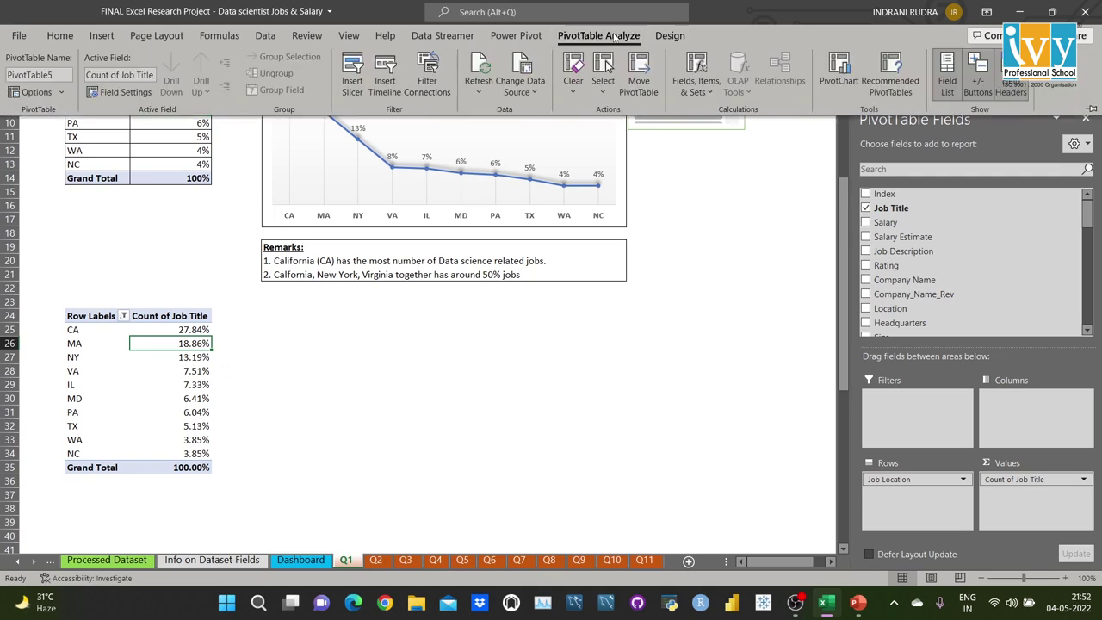
{"action": "left_click", "coordinate": [839, 76]}
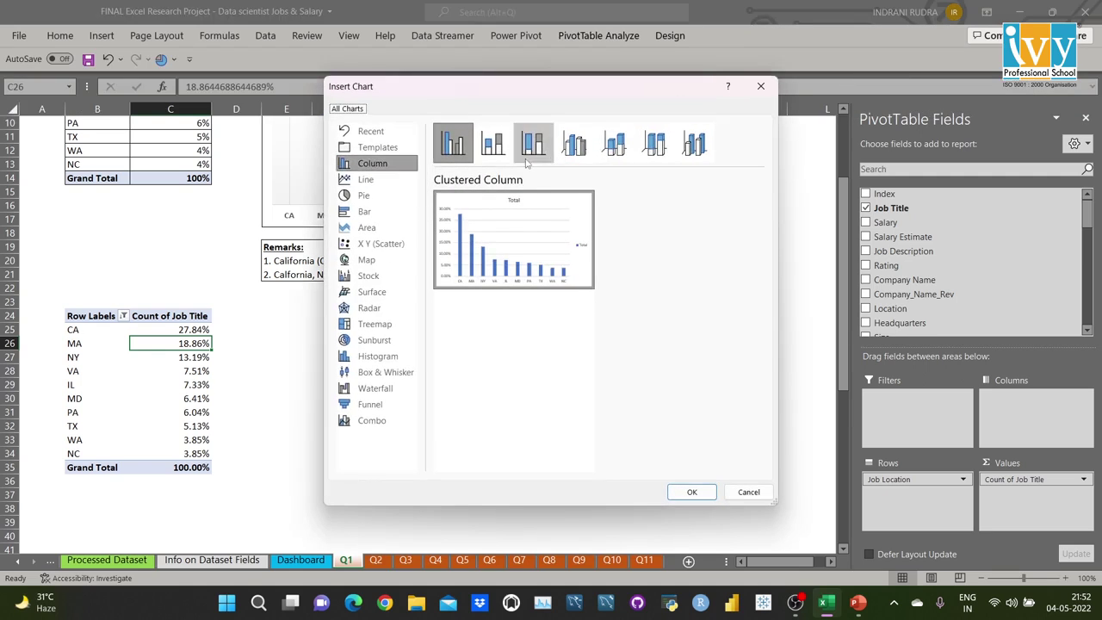
{"action": "left_click", "coordinate": [395, 181]}
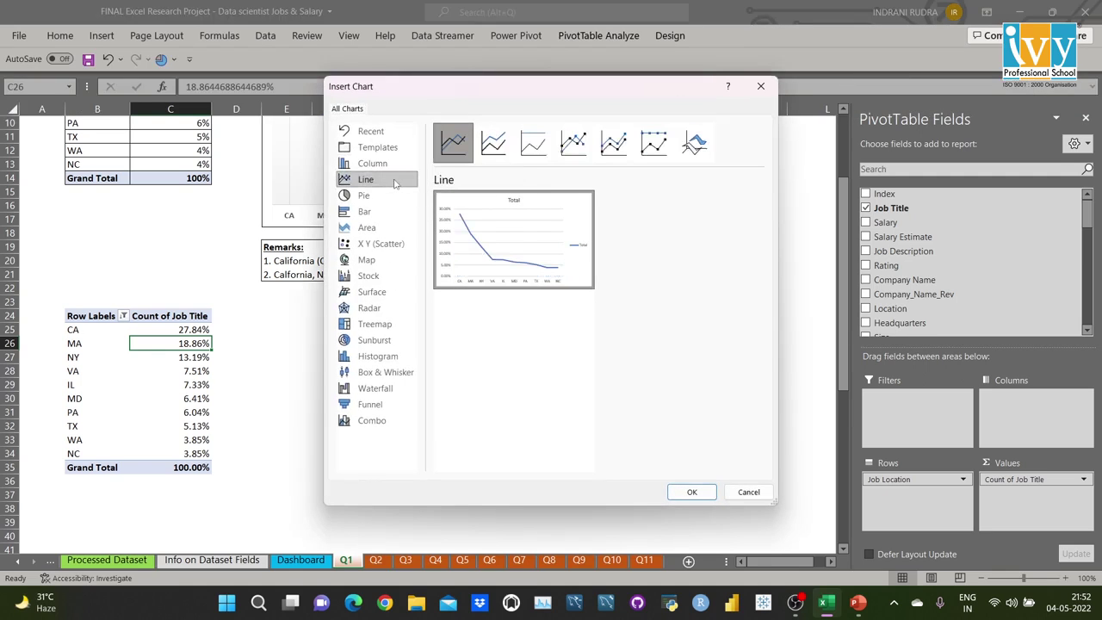
{"action": "left_click", "coordinate": [579, 154]}
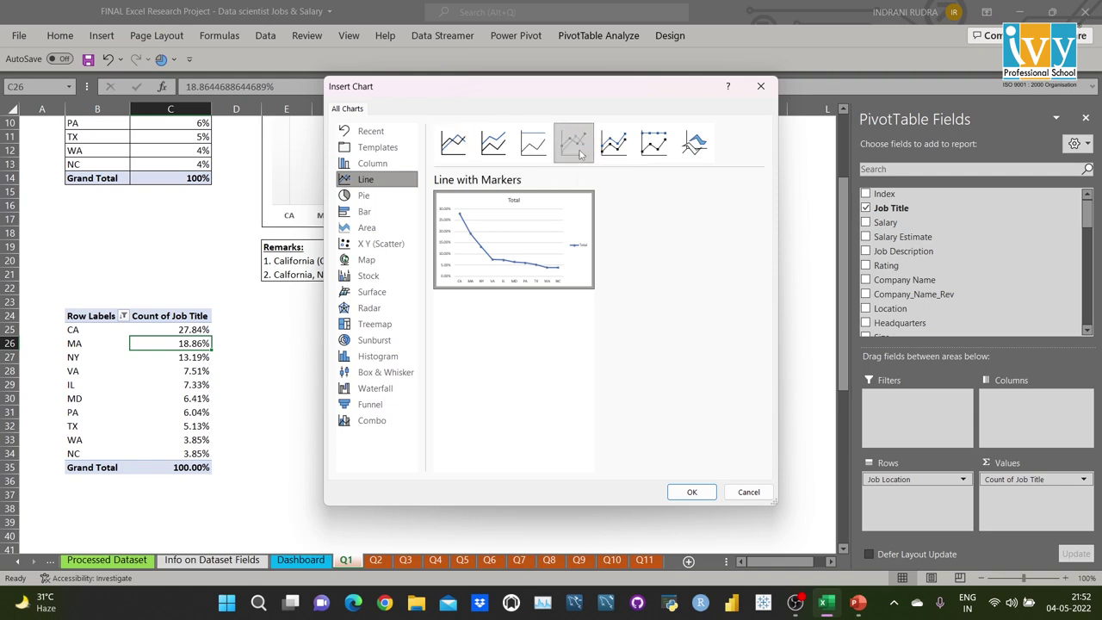
{"action": "left_click", "coordinate": [693, 493]}
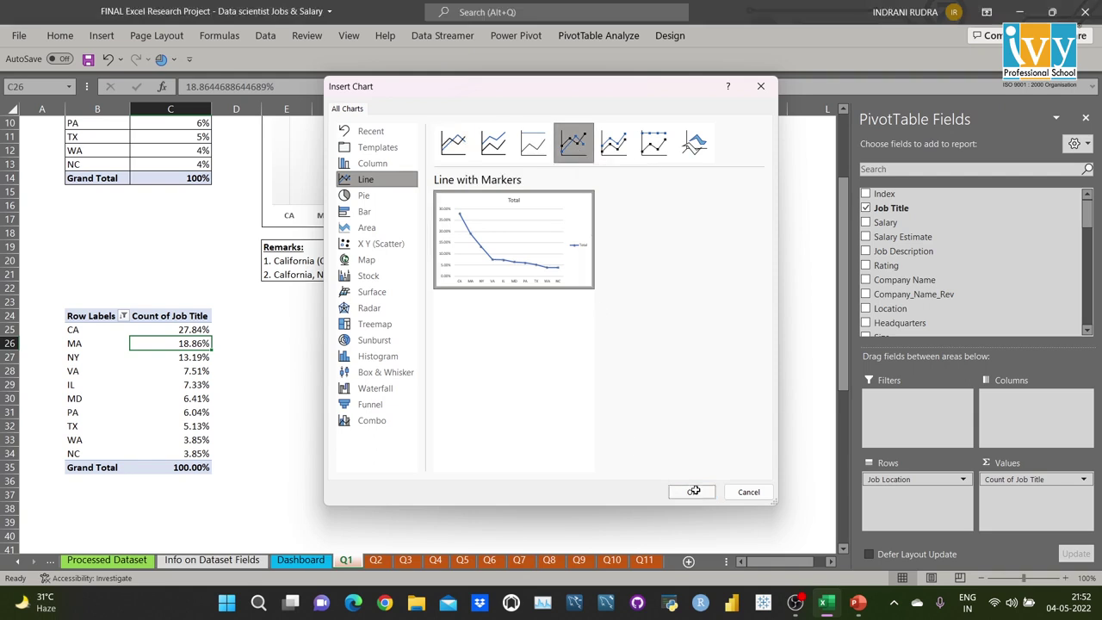
{"action": "left_click_drag", "start_coordinate": [386, 253], "coordinate": [389, 329]}
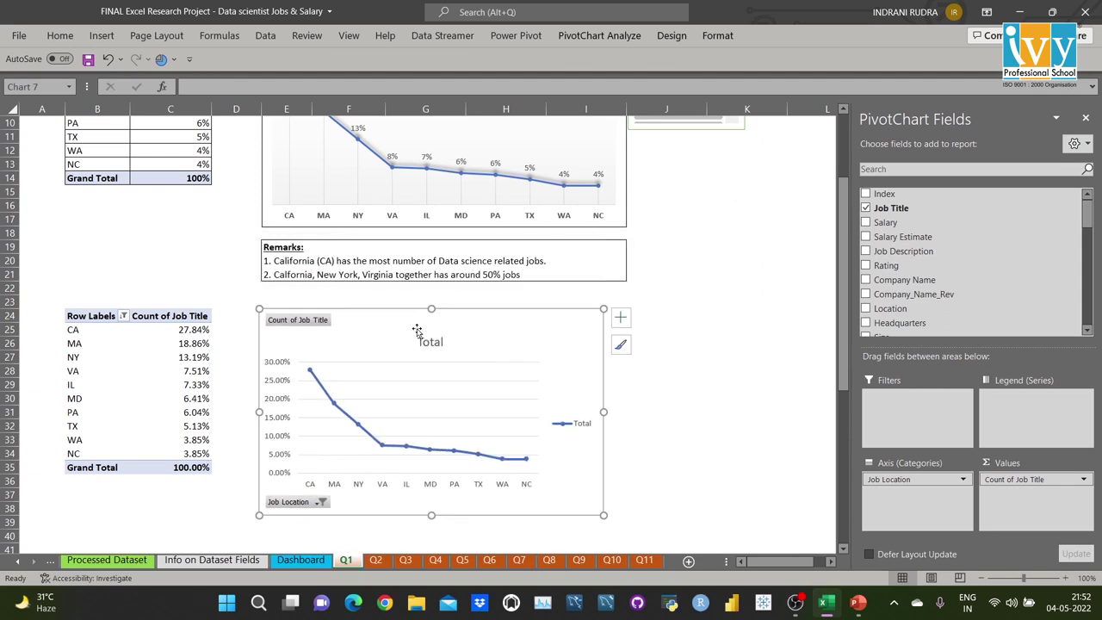
Step: Add data labels to the new line PivotChart
{"action": "left_click", "coordinate": [620, 317]}
{"action": "left_click", "coordinate": [653, 379]}
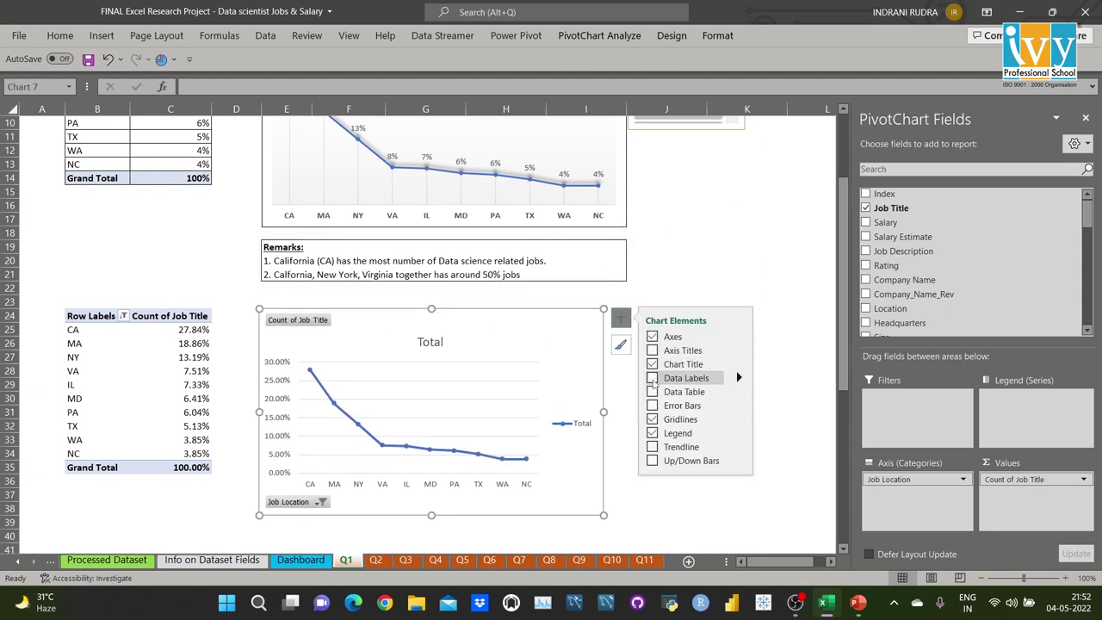
{"action": "left_click", "coordinate": [677, 277]}
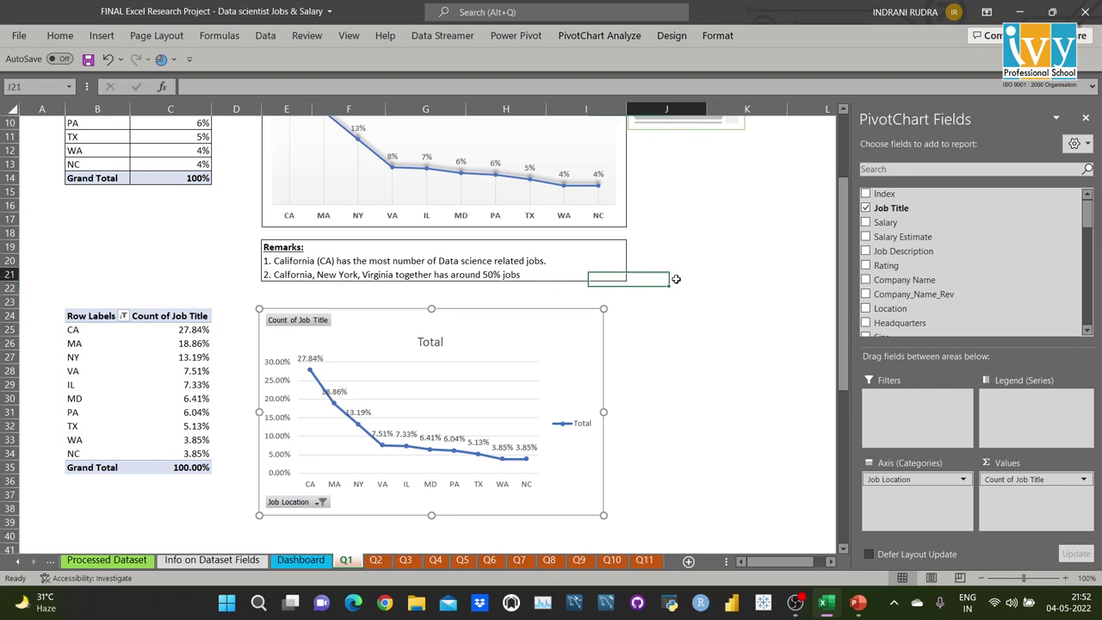
Step: Hide all field buttons on the new PivotChart and delete its legend
{"action": "right_click", "coordinate": [286, 328]}
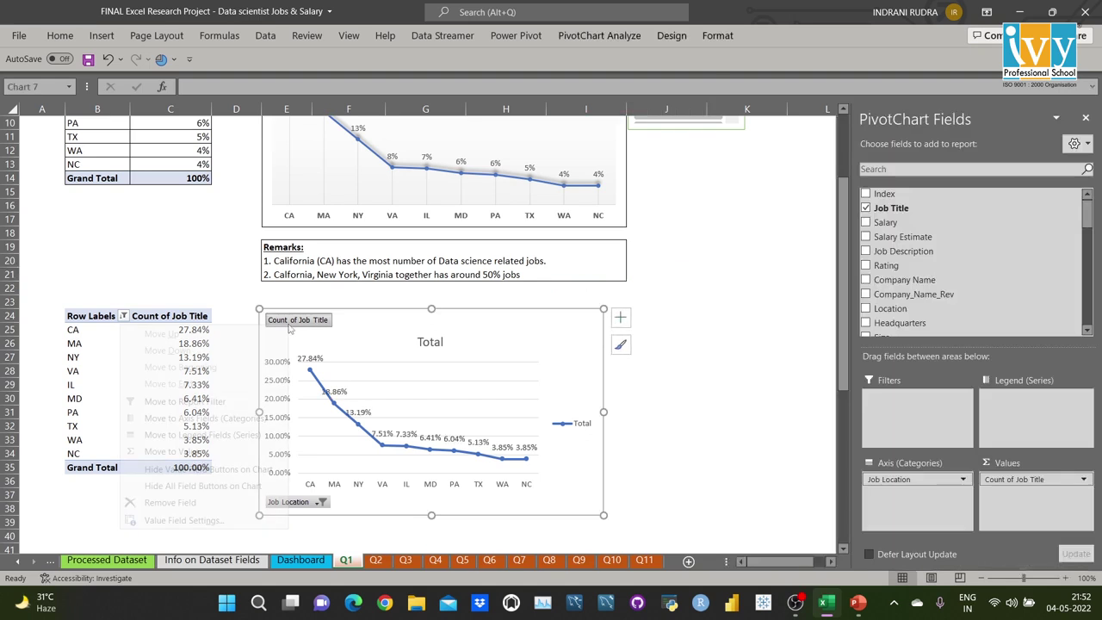
{"action": "left_click", "coordinate": [255, 486]}
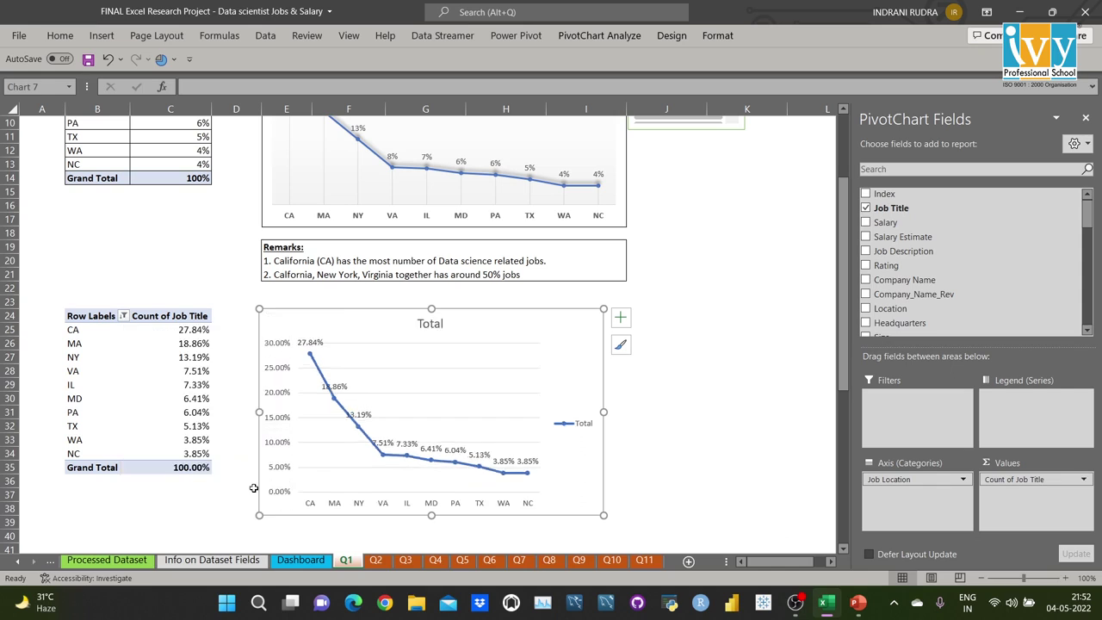
{"action": "left_click", "coordinate": [577, 425]}
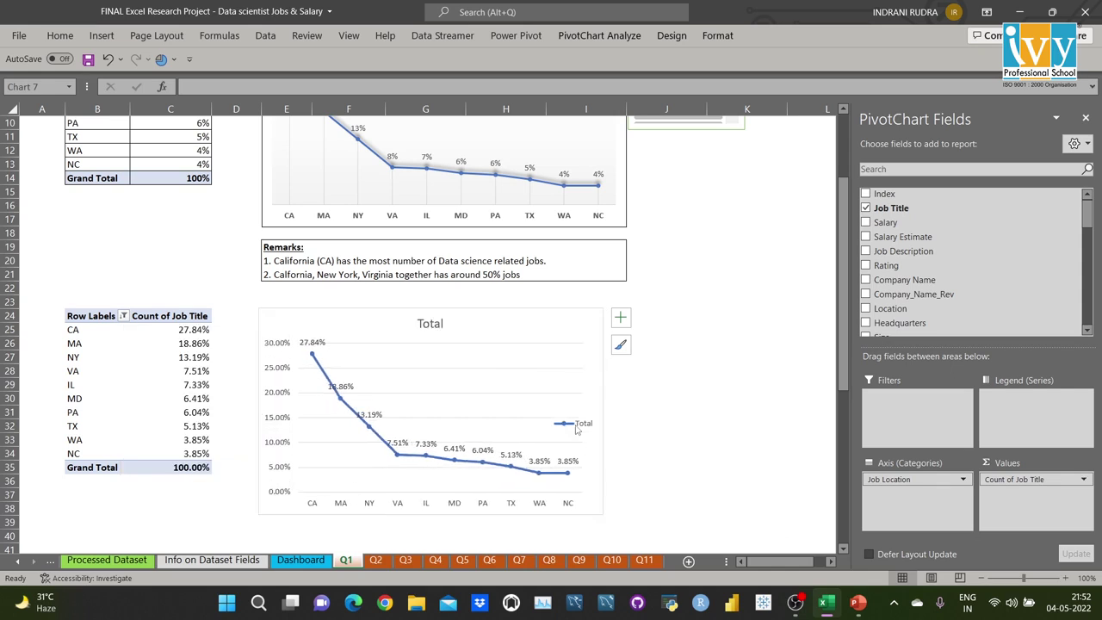
{"action": "key", "text": "Delete"}
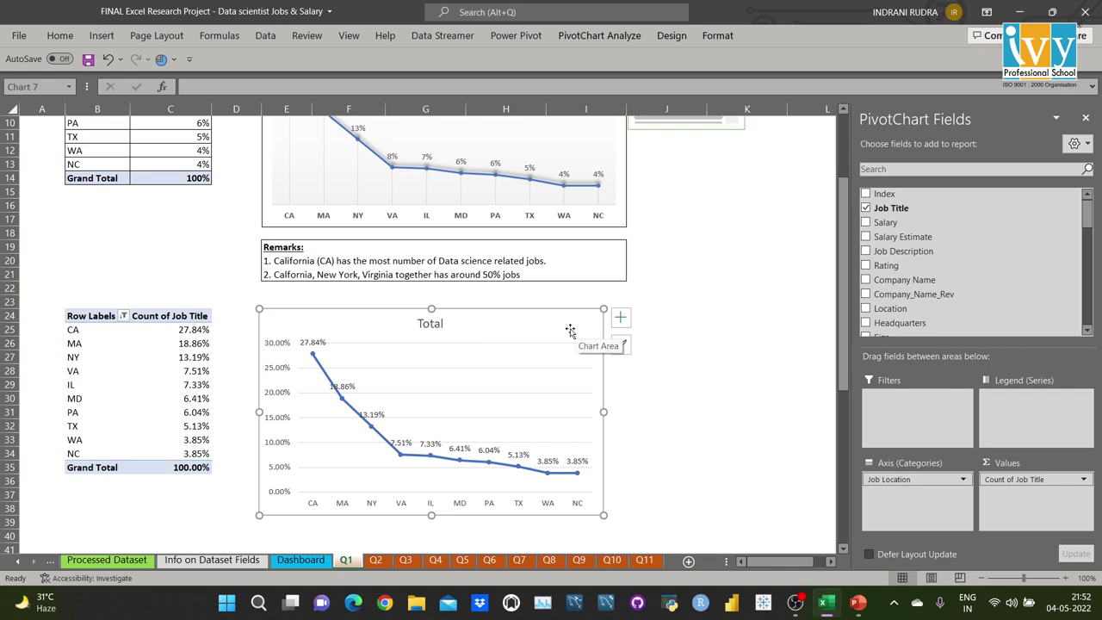
Step: Insert a Job Location slicer for the new PivotTable and place it to the right of the line chart
{"action": "mouse_move", "coordinate": [155, 330]}
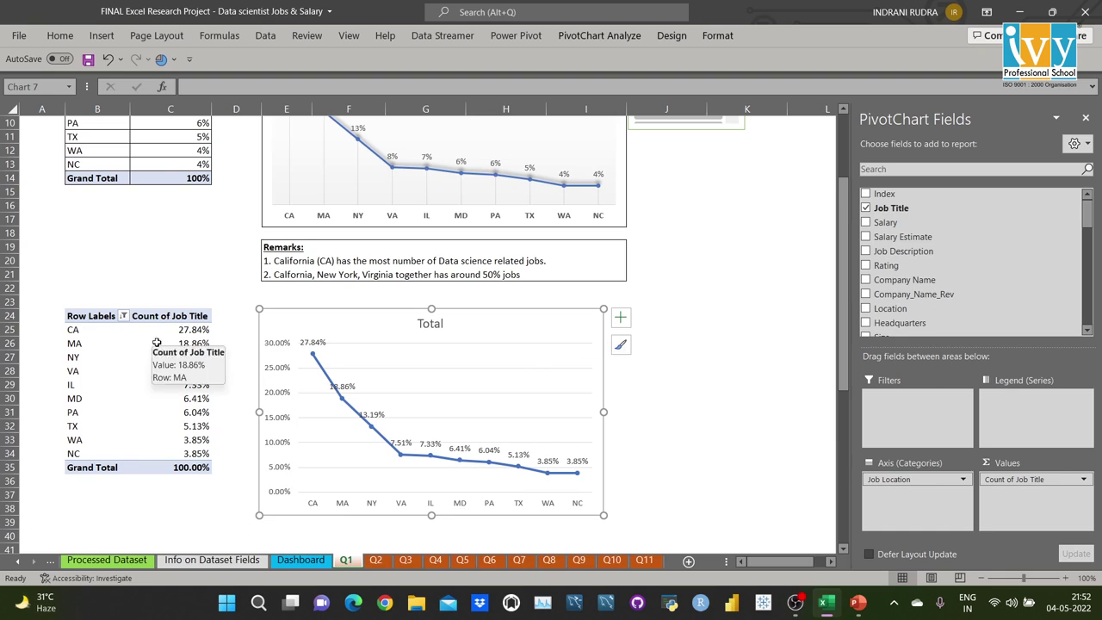
{"action": "left_click", "coordinate": [142, 334]}
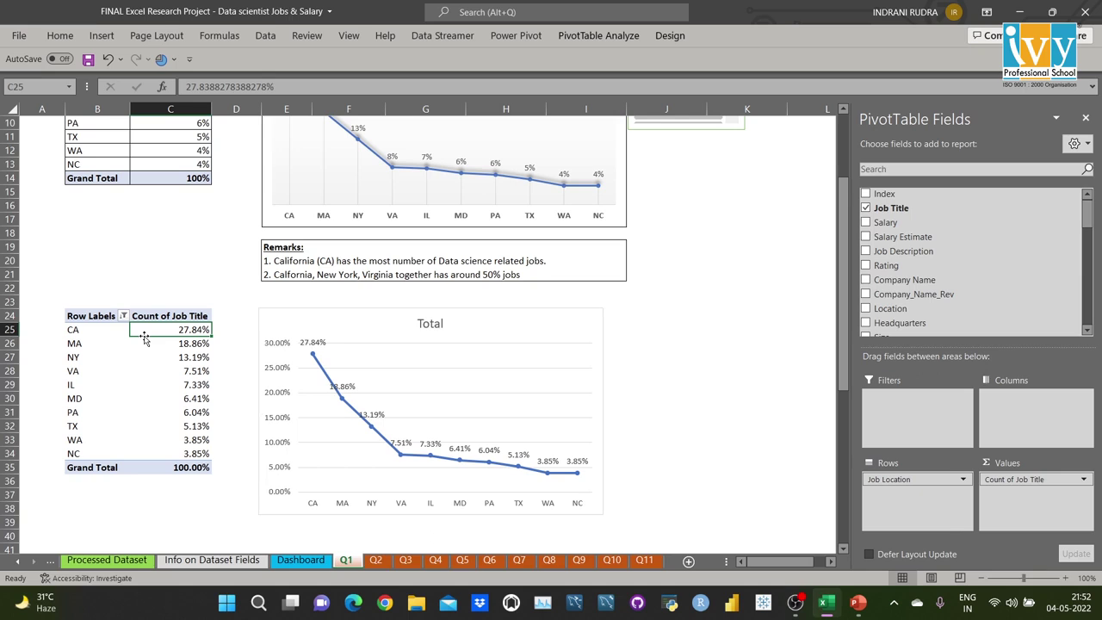
{"action": "left_click", "coordinate": [102, 35]}
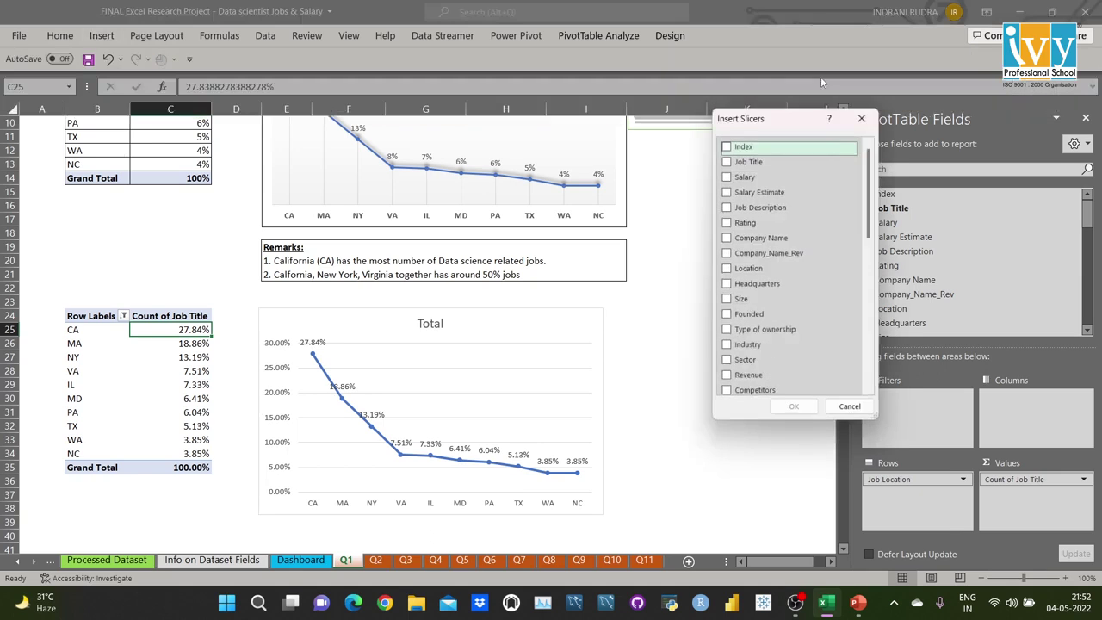
{"action": "left_click", "coordinate": [823, 79]}
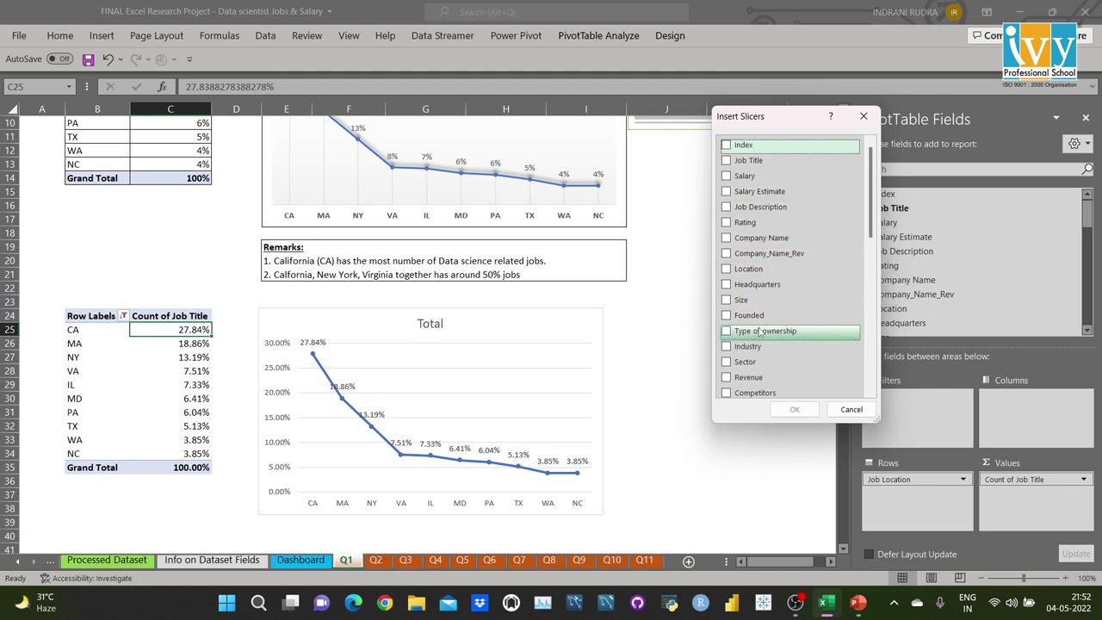
{"action": "scroll", "coordinate": [760, 332], "scroll_direction": "down", "scroll_amount": 3}
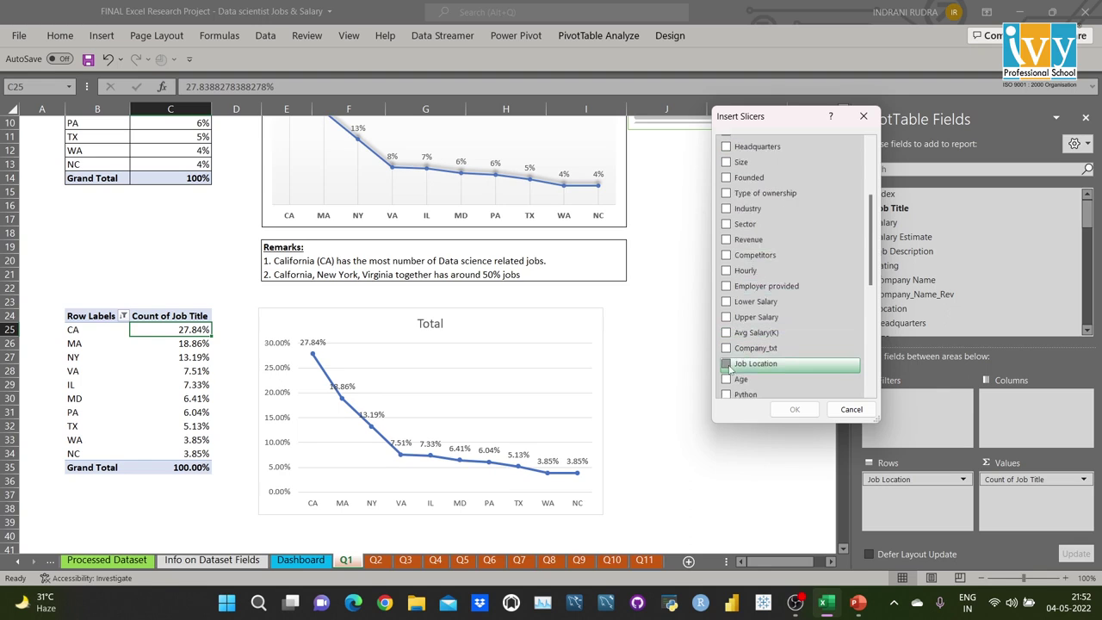
{"action": "left_click", "coordinate": [726, 364]}
{"action": "left_click", "coordinate": [795, 409]}
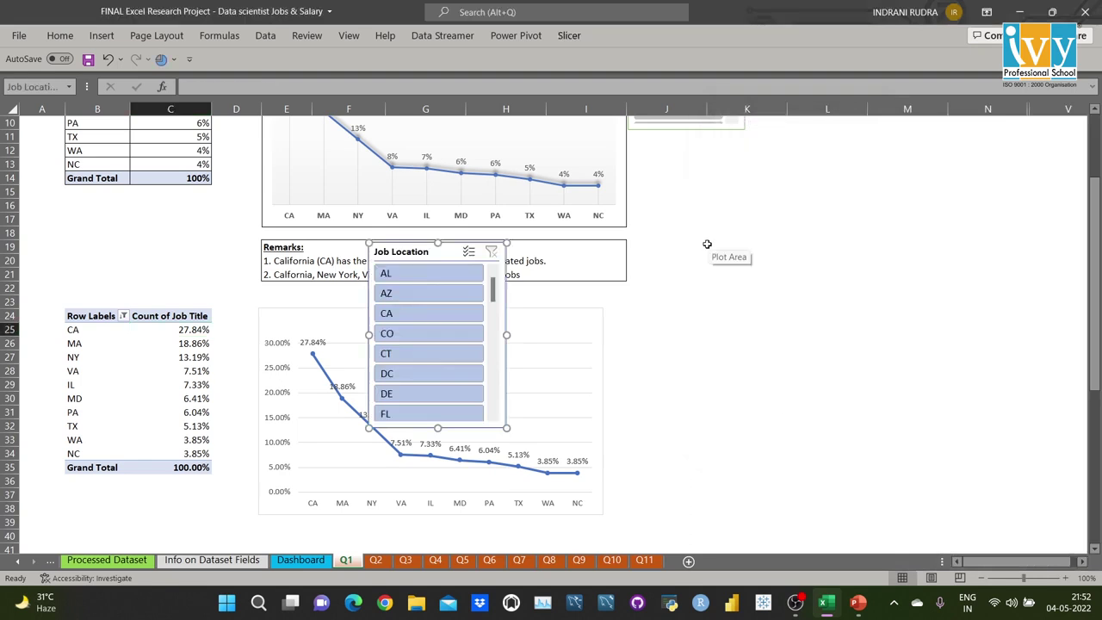
{"action": "left_click_drag", "start_coordinate": [424, 252], "coordinate": [669, 320]}
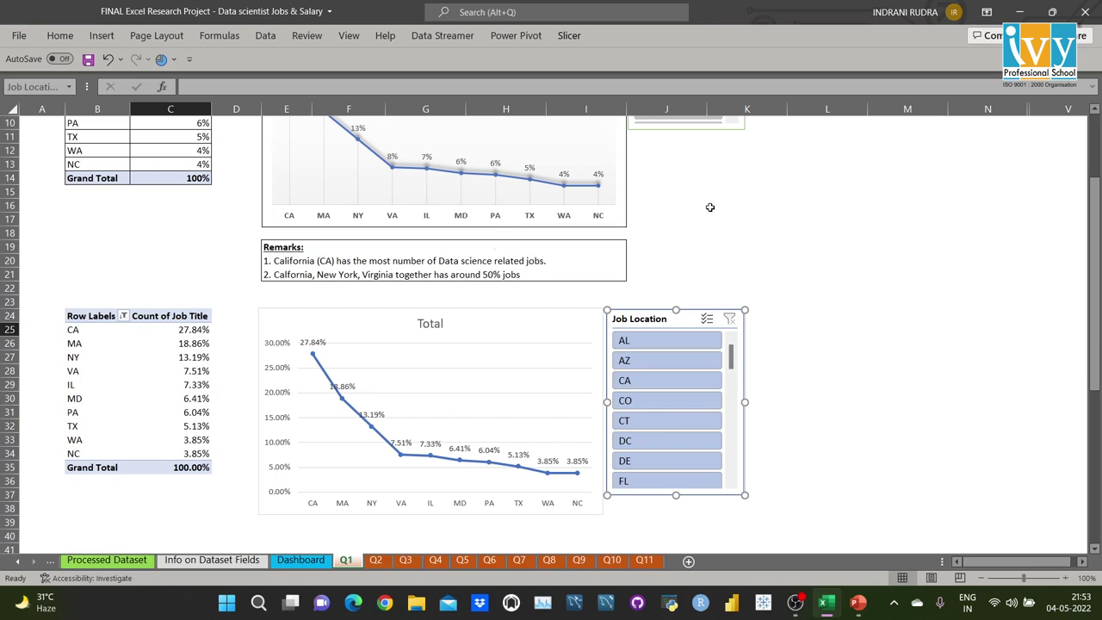
Step: Review the finished Q1 report and its remarks, followed by the salary reports on the Q2 and Q3 sheets
{"action": "left_click", "coordinate": [709, 207]}
{"action": "scroll", "coordinate": [710, 208], "scroll_direction": "up", "scroll_amount": 3}
{"action": "left_click", "coordinate": [459, 388]}
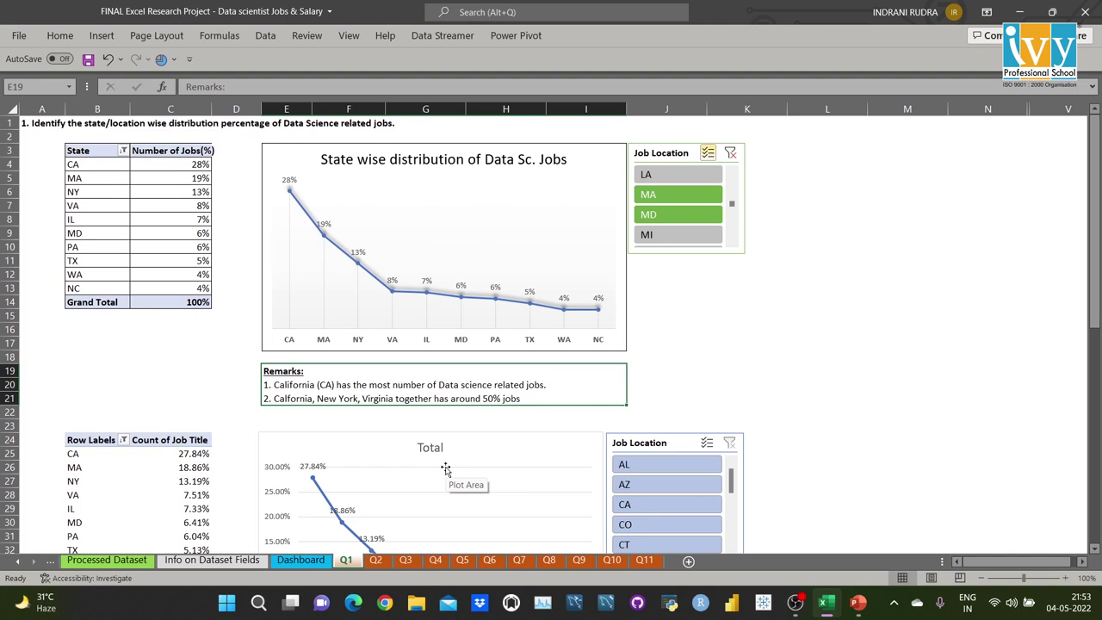
{"action": "left_click", "coordinate": [376, 561]}
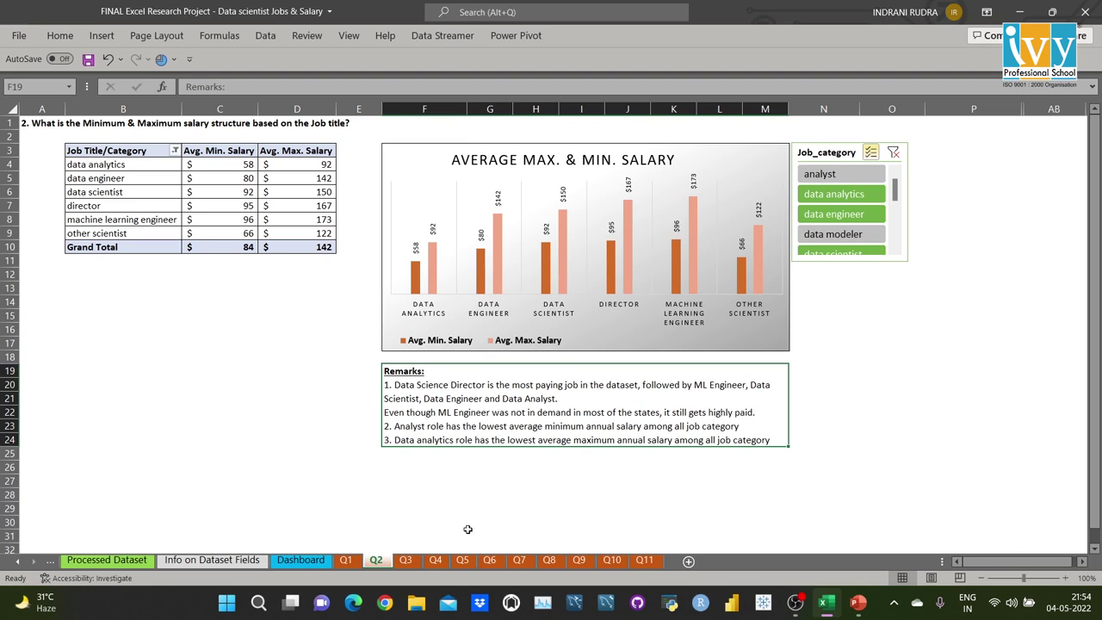
{"action": "left_click", "coordinate": [406, 561]}
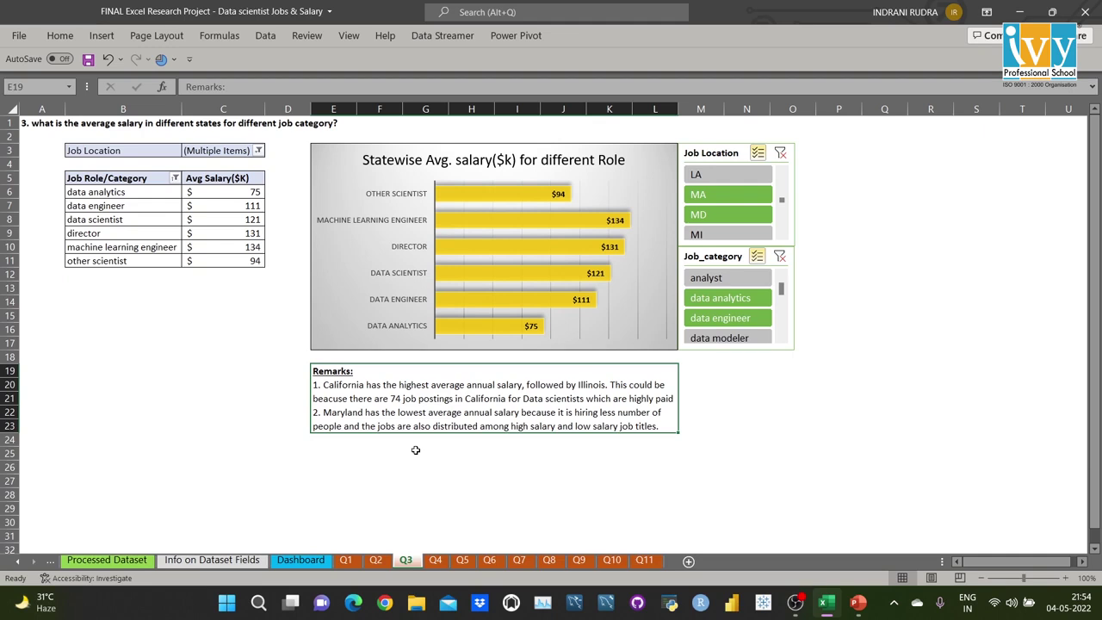
Step: On the Q4 sheet, examine the average salary formulas in the Python column of both the plain and the conditionally formatted skills tables
{"action": "left_click", "coordinate": [436, 561]}
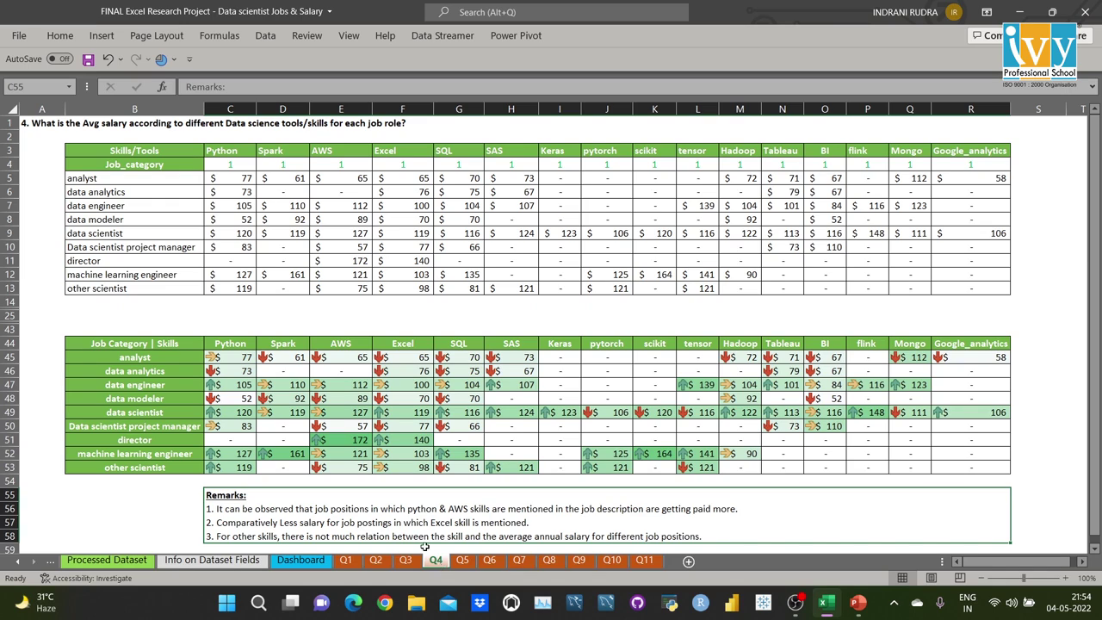
{"action": "left_click", "coordinate": [237, 178]}
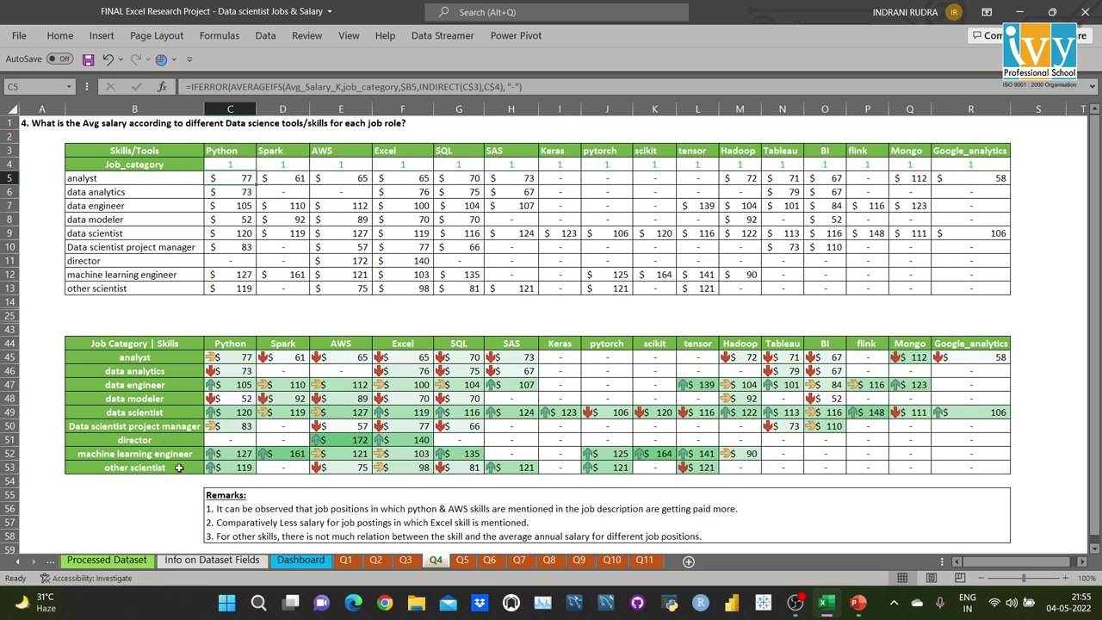
{"action": "left_click", "coordinate": [239, 381]}
{"action": "left_click", "coordinate": [240, 413]}
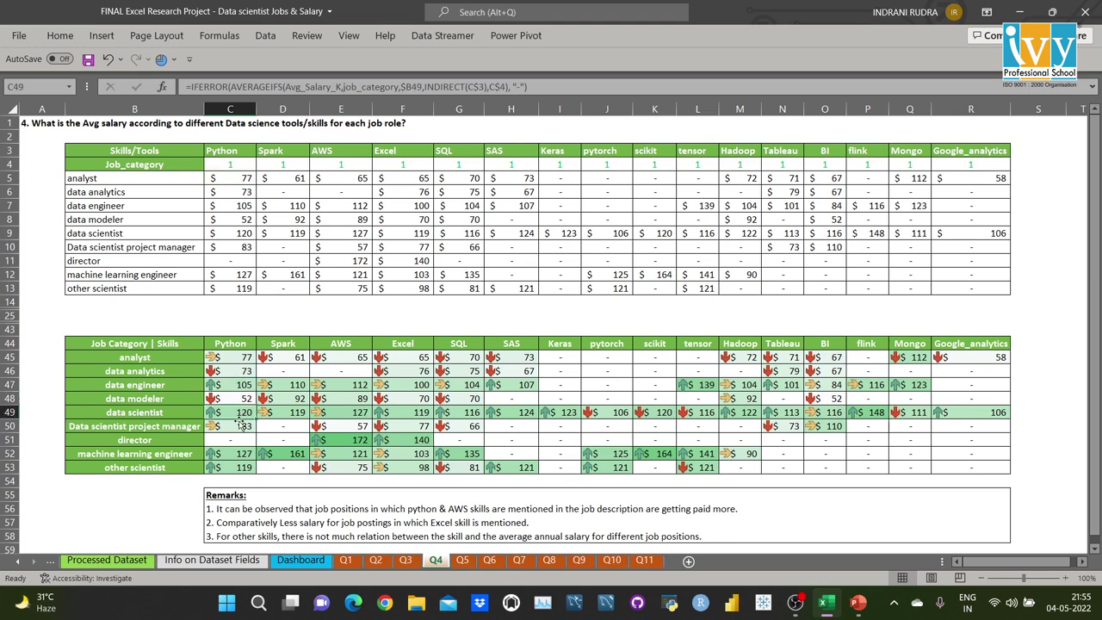
{"action": "left_click", "coordinate": [239, 453]}
{"action": "left_click", "coordinate": [242, 467]}
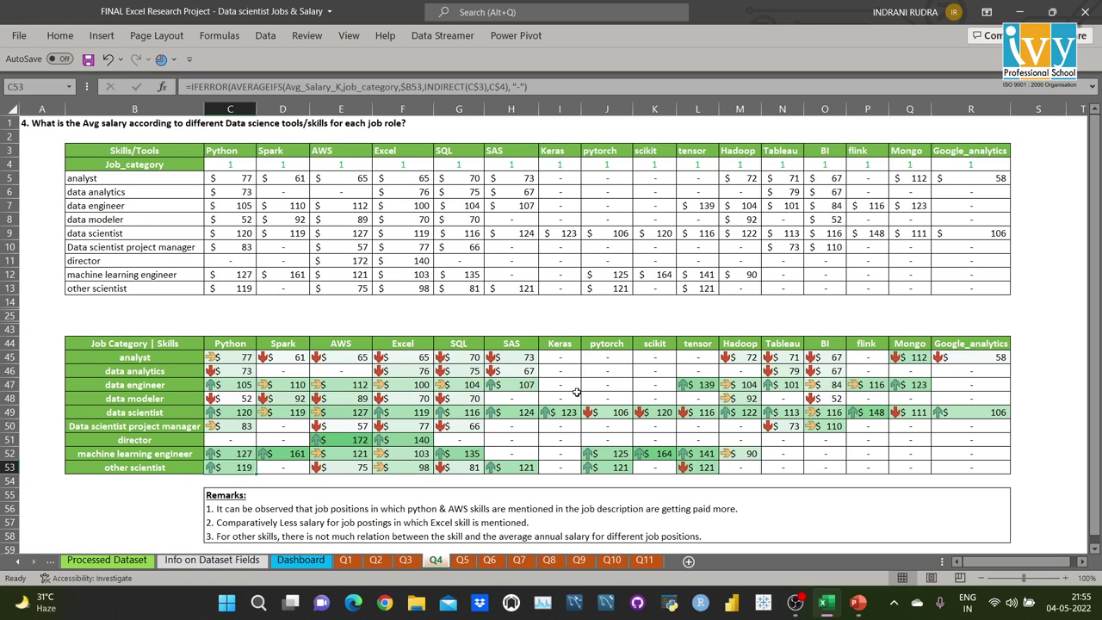
Step: On the Q5 sheet, examine the skill count formula in C14 and the analyst heading it refers to
{"action": "left_click", "coordinate": [462, 560]}
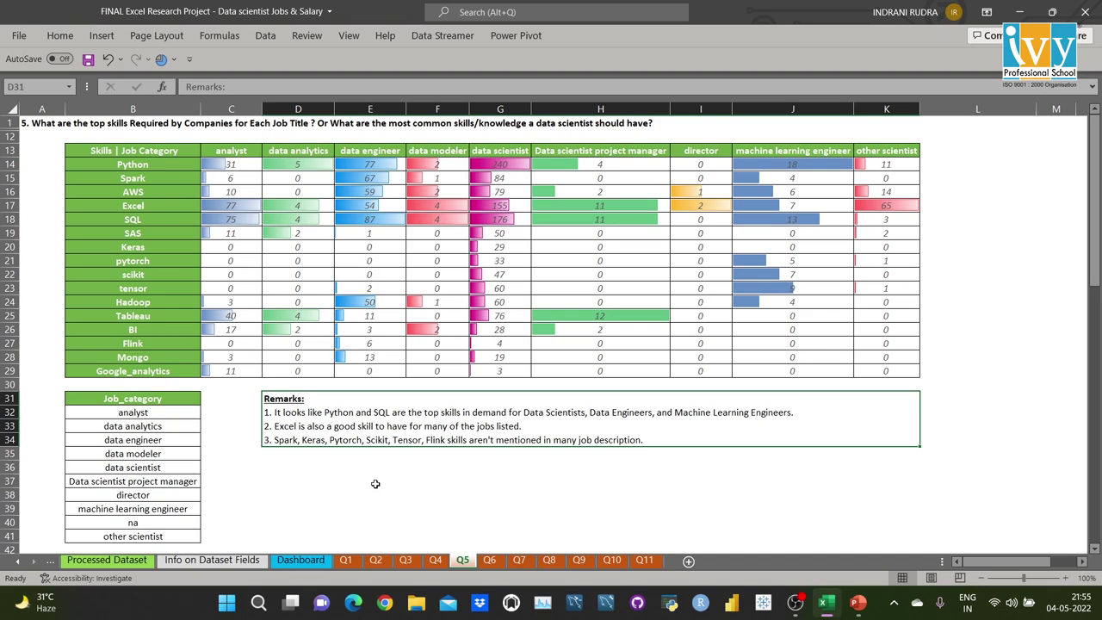
{"action": "left_click", "coordinate": [249, 164]}
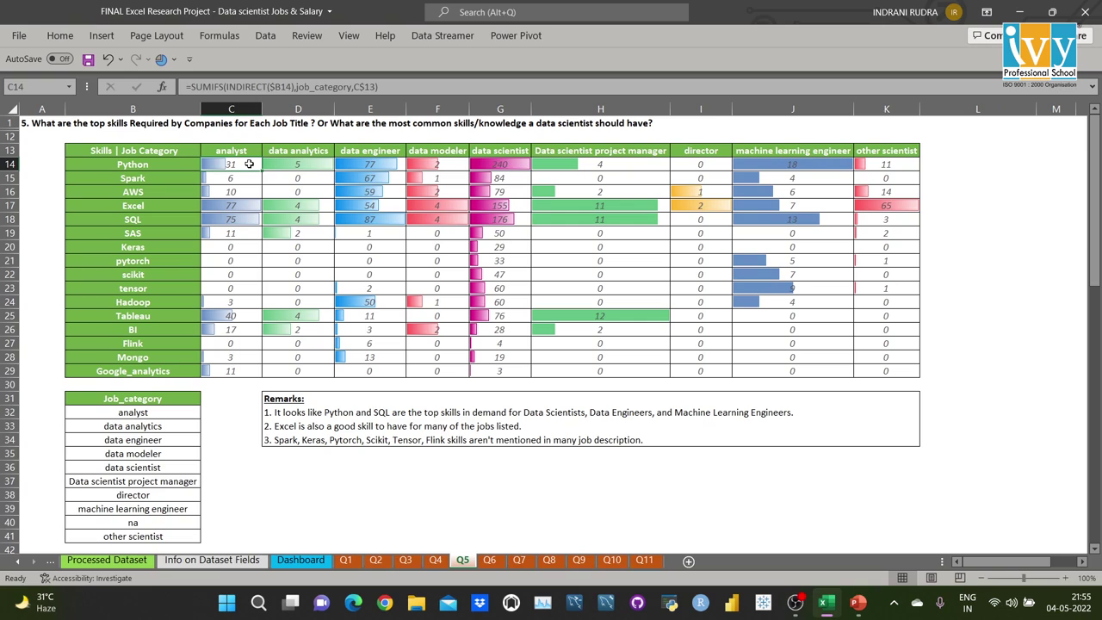
{"action": "left_click", "coordinate": [247, 149]}
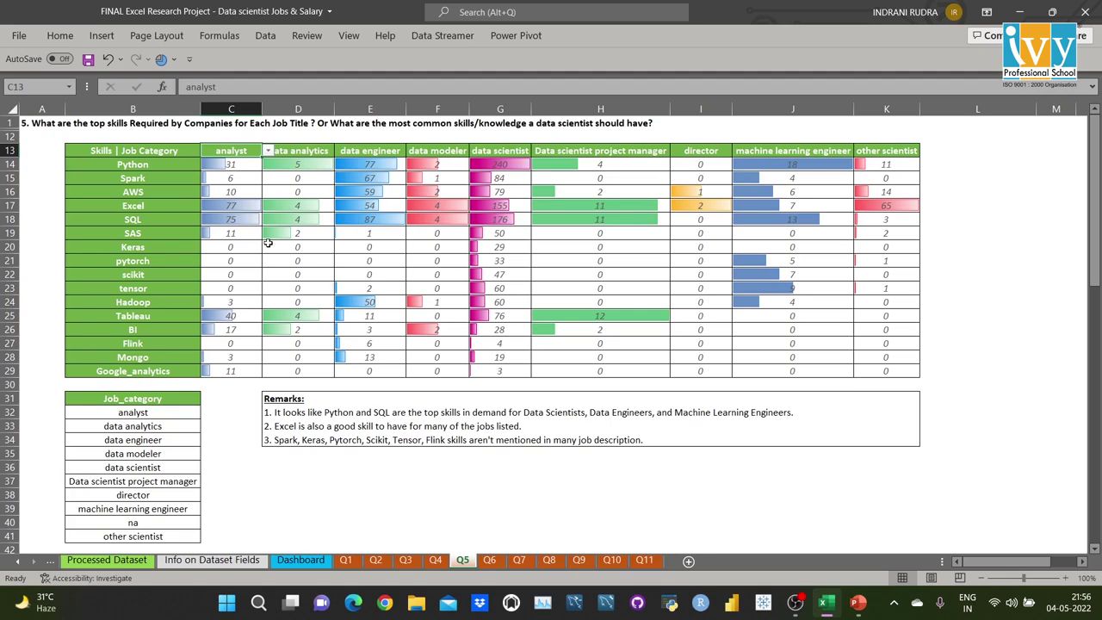
Step: Select the analyst counts in C14:C29 and display the Data Bars conditional formatting options
{"action": "left_click", "coordinate": [247, 163]}
{"action": "left_click_drag", "start_coordinate": [247, 292], "coordinate": [243, 369]}
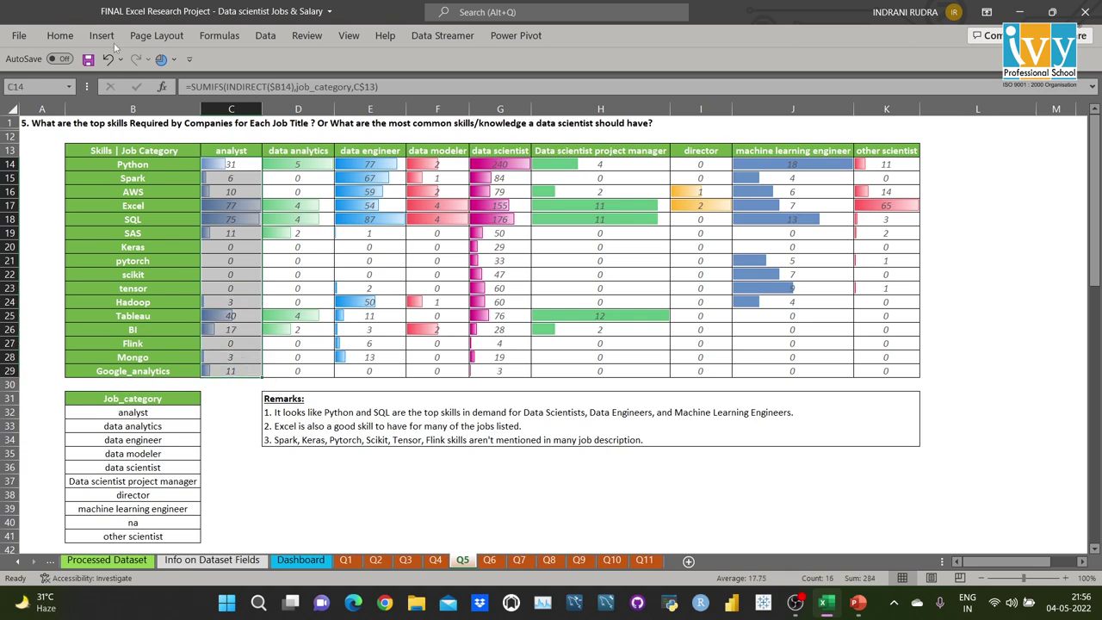
{"action": "left_click", "coordinate": [60, 36]}
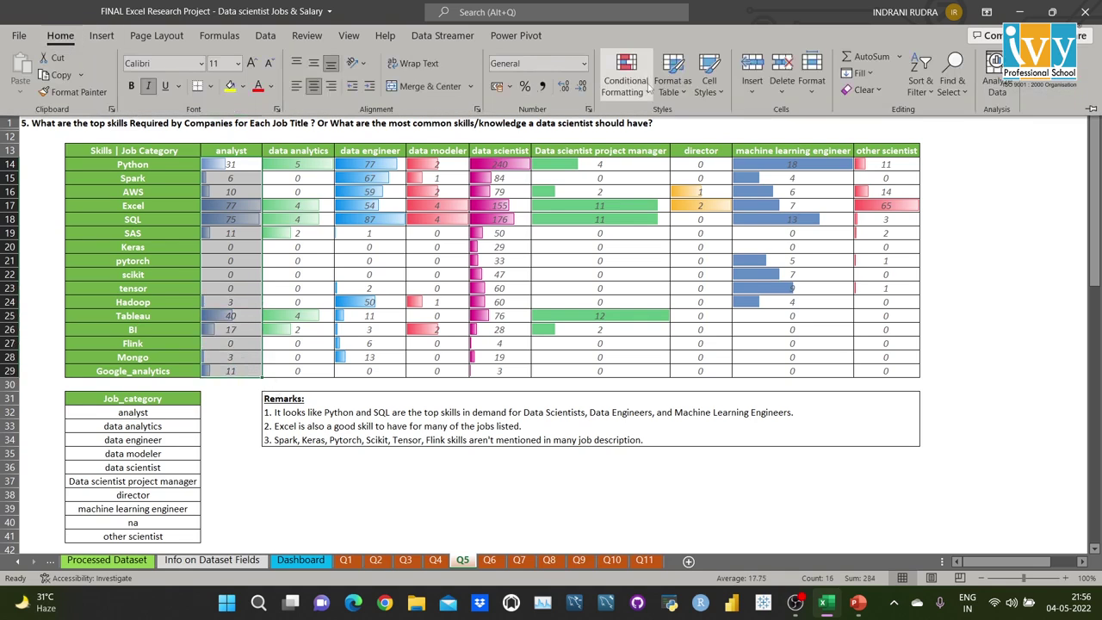
{"action": "left_click", "coordinate": [637, 89]}
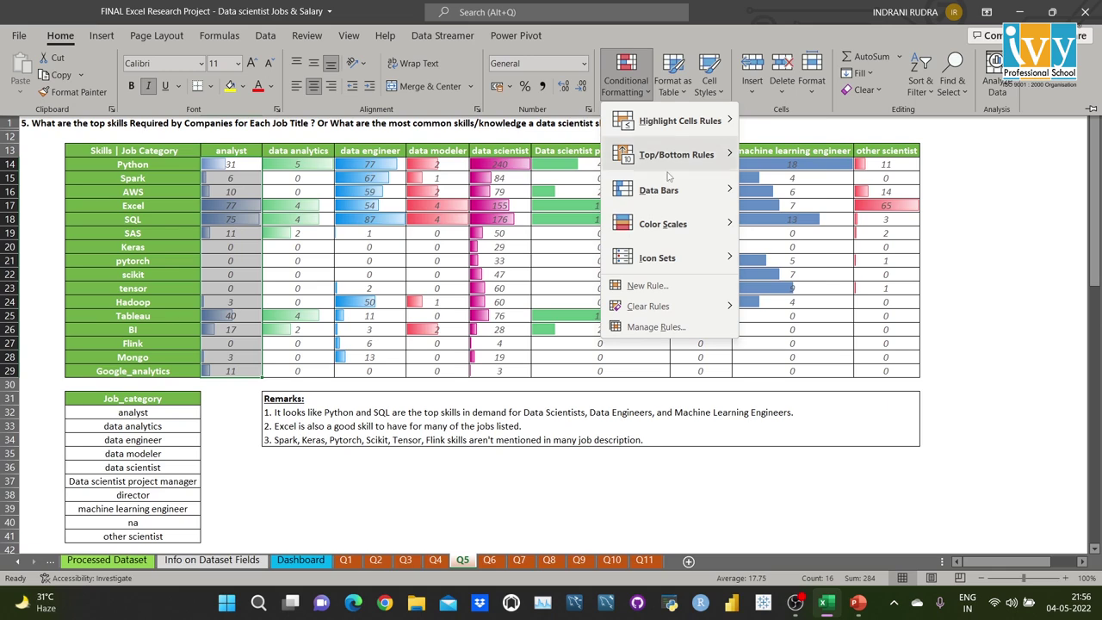
{"action": "mouse_move", "coordinate": [681, 193]}
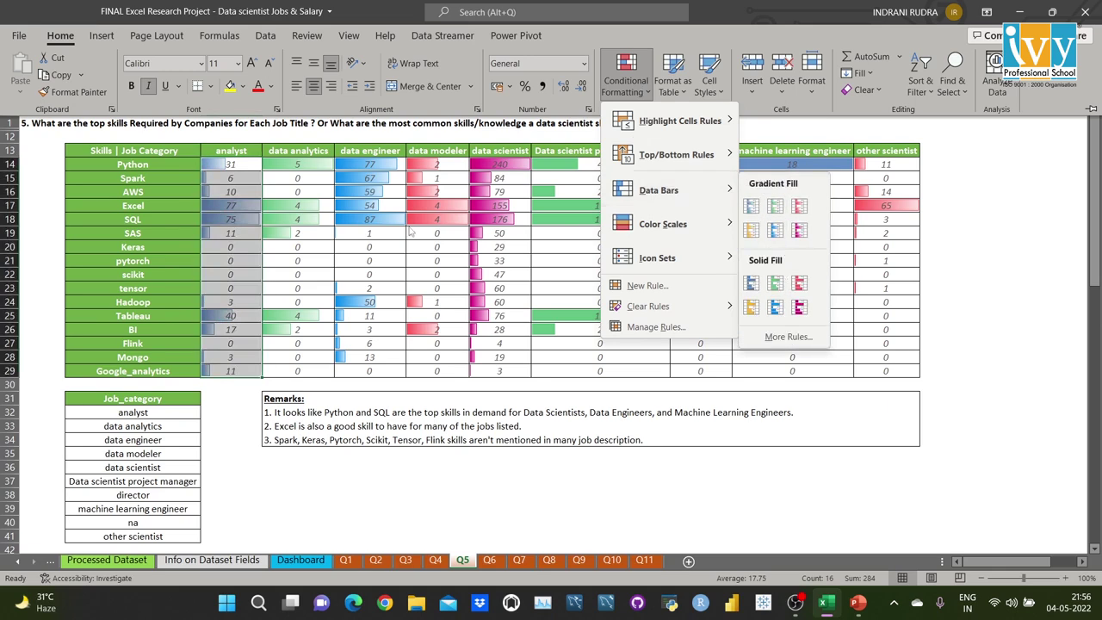
Step: Dismiss the Data Bars options and select the analyst count for Python in C14
{"action": "key", "text": "Escape"}
{"action": "key", "text": "Escape"}
{"action": "left_click", "coordinate": [254, 163]}
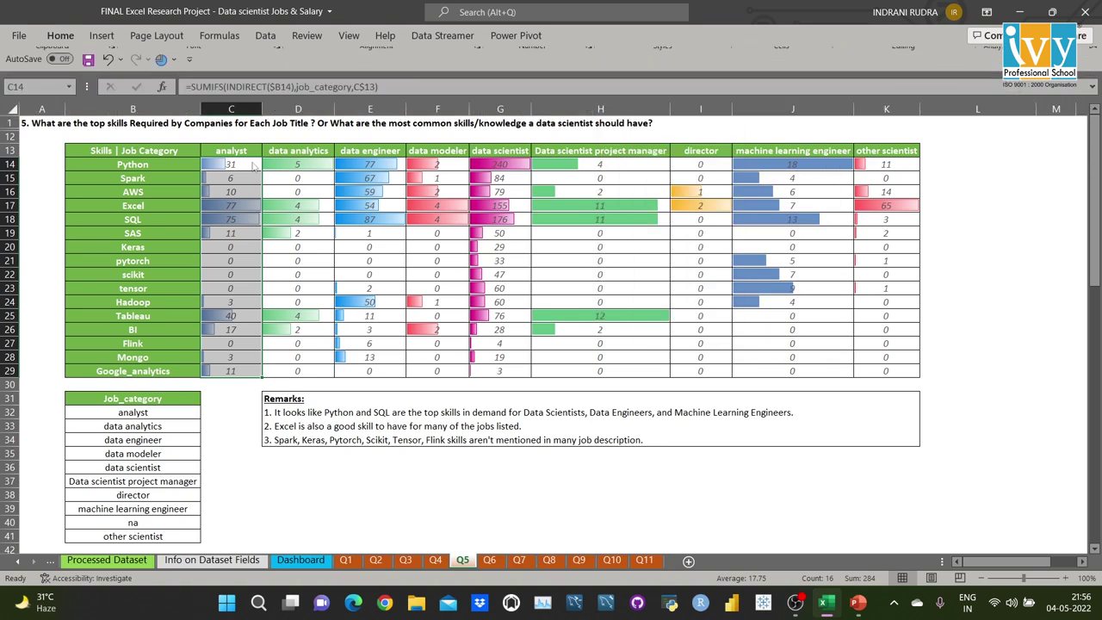
{"action": "left_click", "coordinate": [250, 164]}
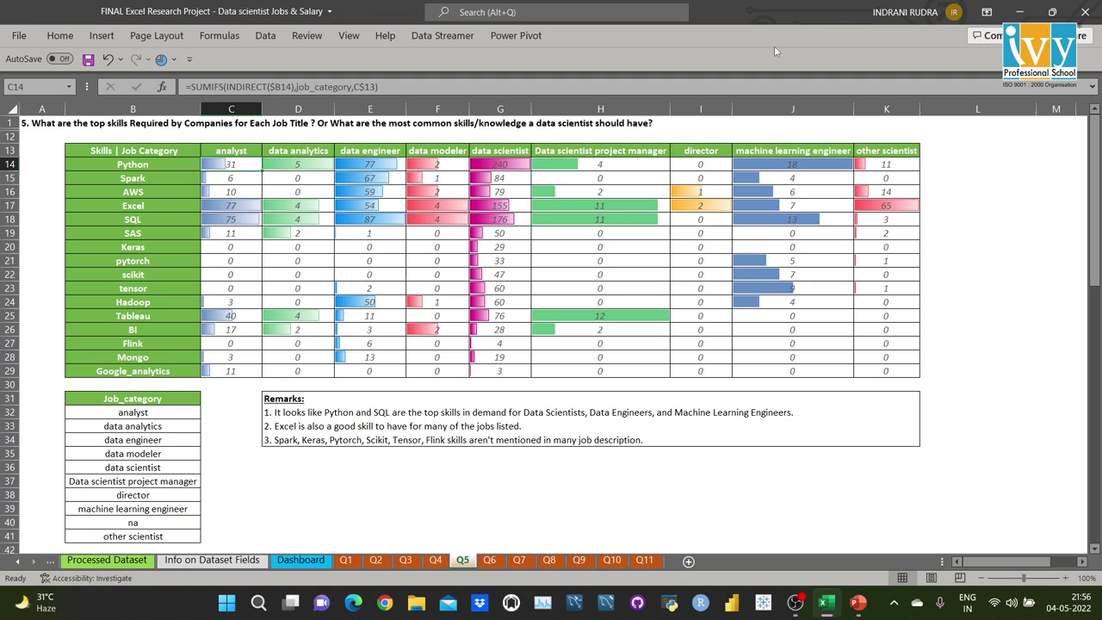
Step: Create an in-cell dropdown in L13 with List data validation sourced from =$B$32:$B$41, and choose data scientist from it
{"action": "left_click", "coordinate": [938, 148]}
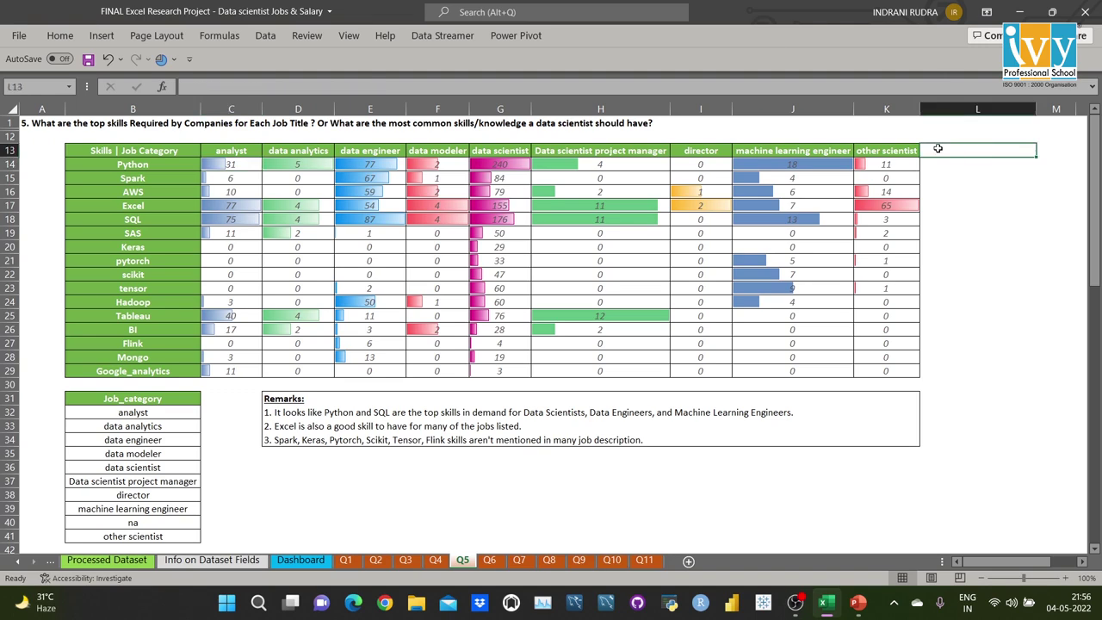
{"action": "left_click", "coordinate": [266, 37]}
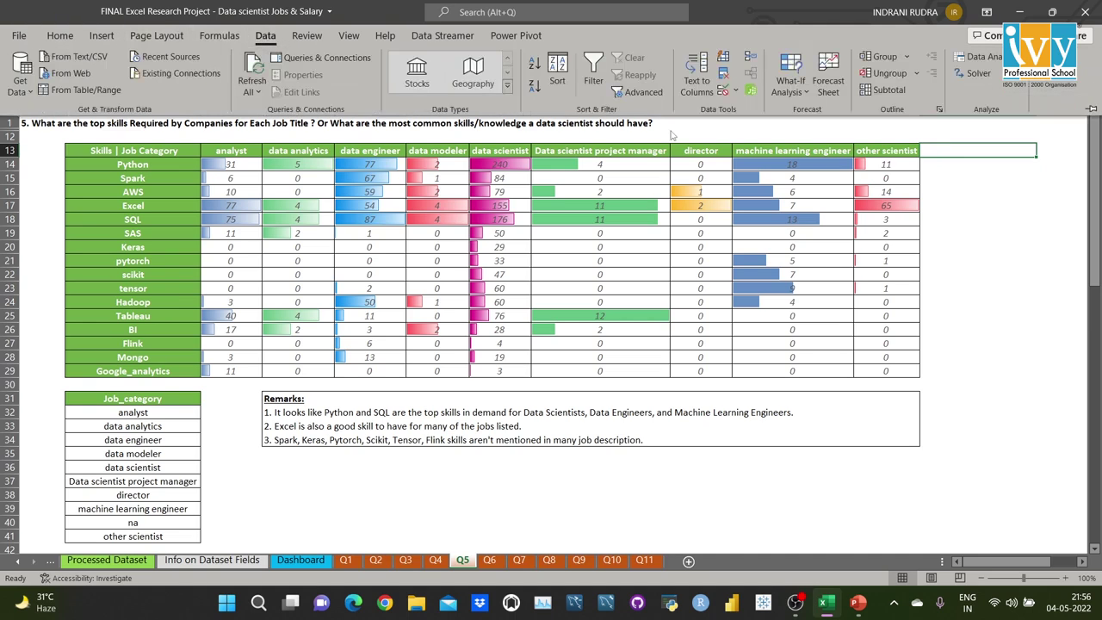
{"action": "left_click", "coordinate": [728, 92]}
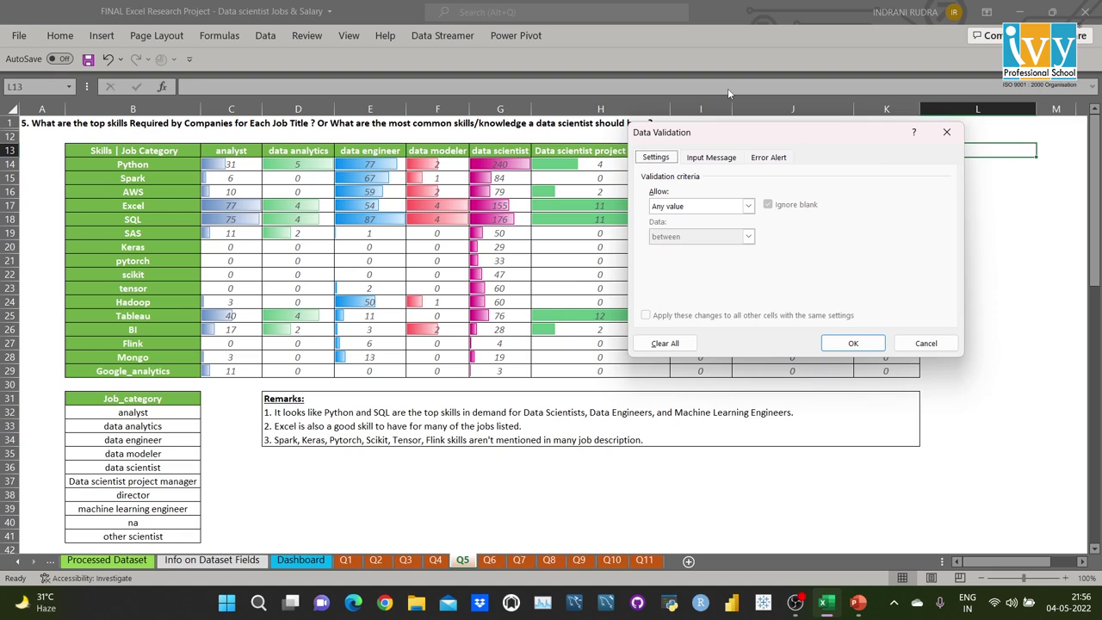
{"action": "left_click", "coordinate": [748, 207]}
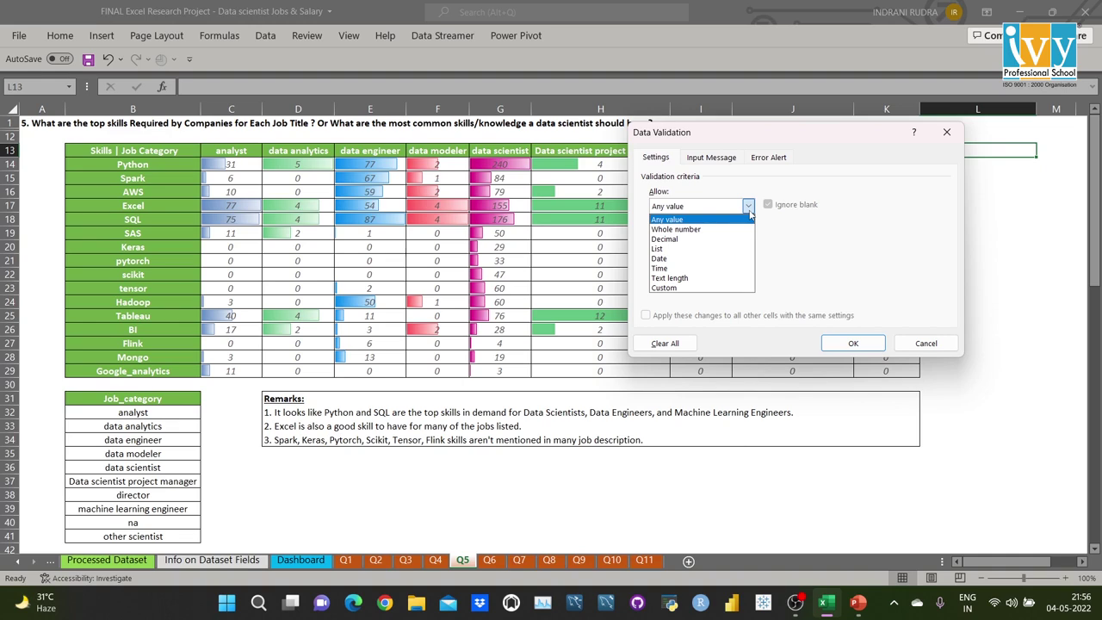
{"action": "left_click", "coordinate": [657, 249]}
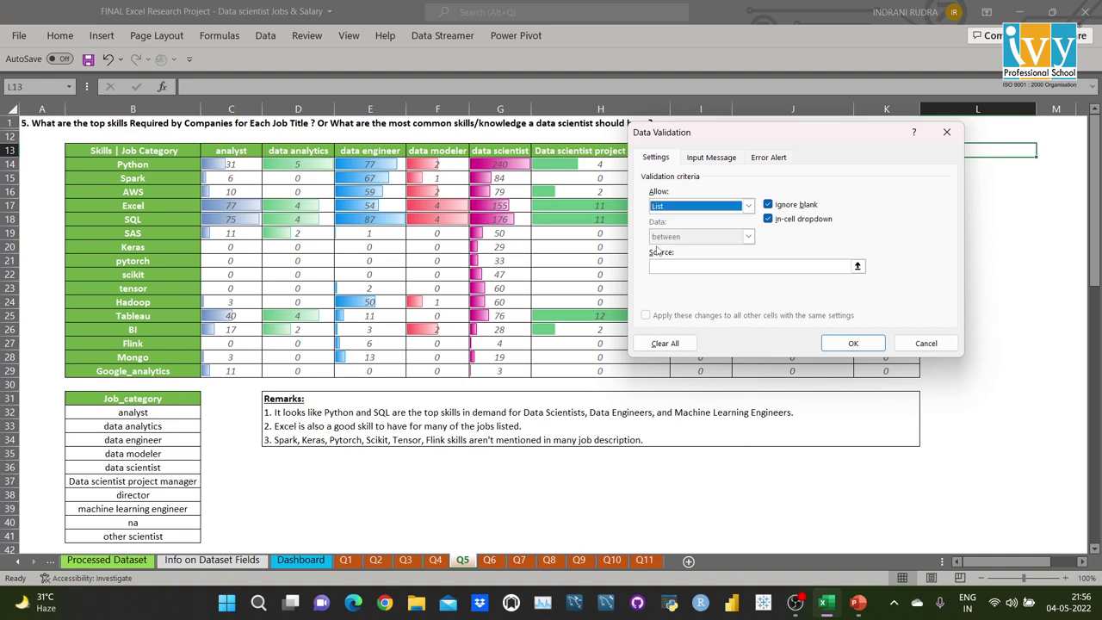
{"action": "left_click", "coordinate": [684, 268]}
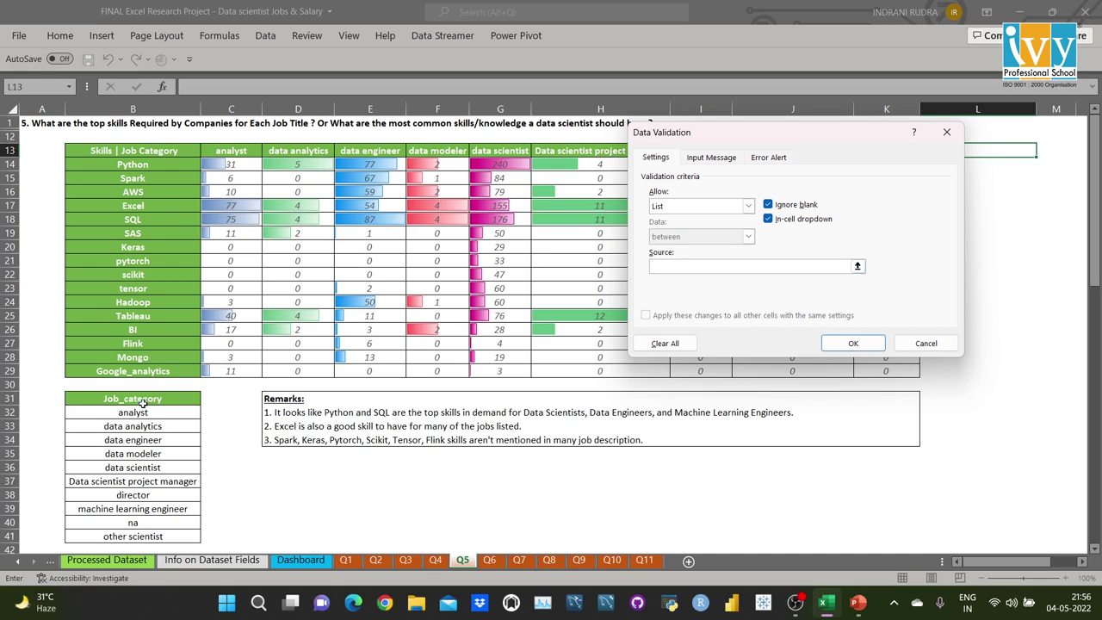
{"action": "left_click_drag", "start_coordinate": [143, 414], "coordinate": [146, 539]}
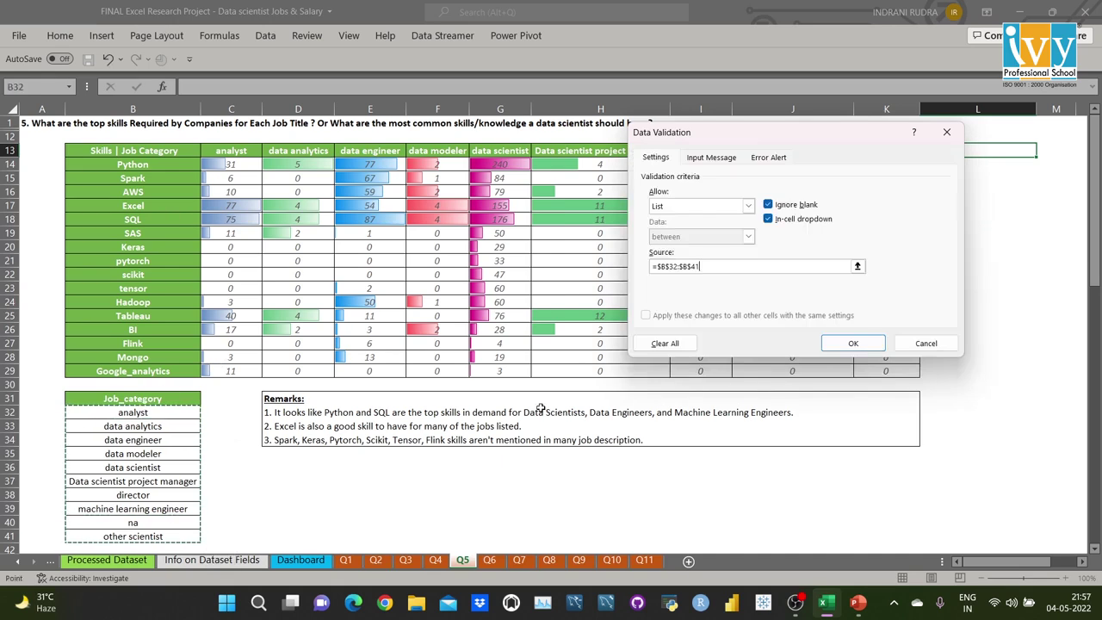
{"action": "left_click", "coordinate": [854, 344]}
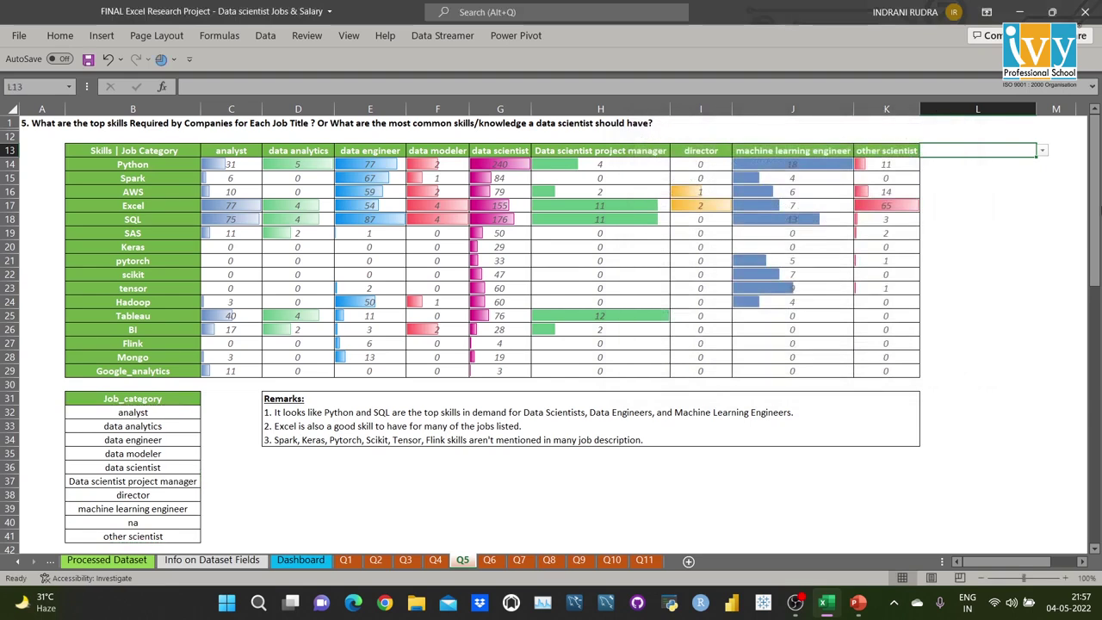
{"action": "left_click", "coordinate": [1043, 151]}
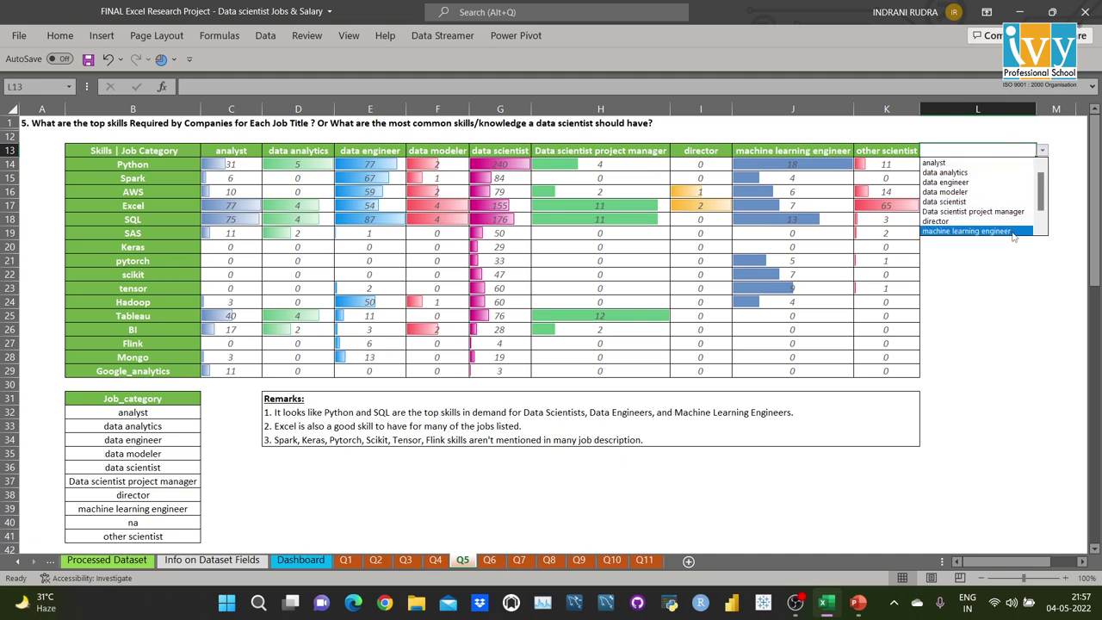
{"action": "left_click", "coordinate": [977, 203]}
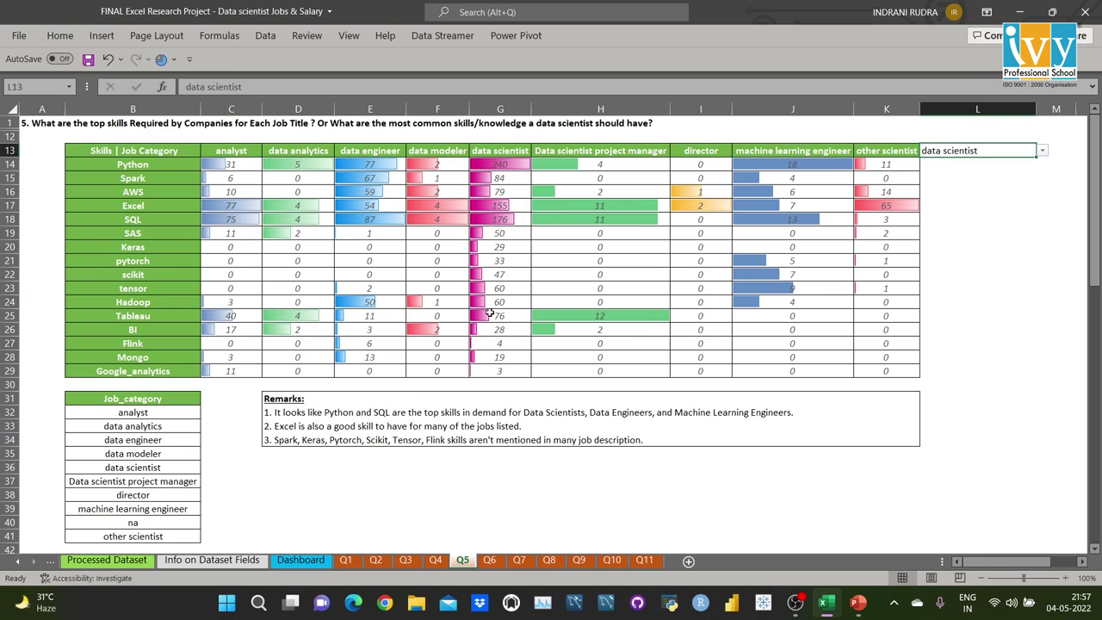
Step: Try the C13 job category dropdown with data engineer and Data scientist project manager, and set it back to analyst
{"action": "left_click", "coordinate": [248, 149]}
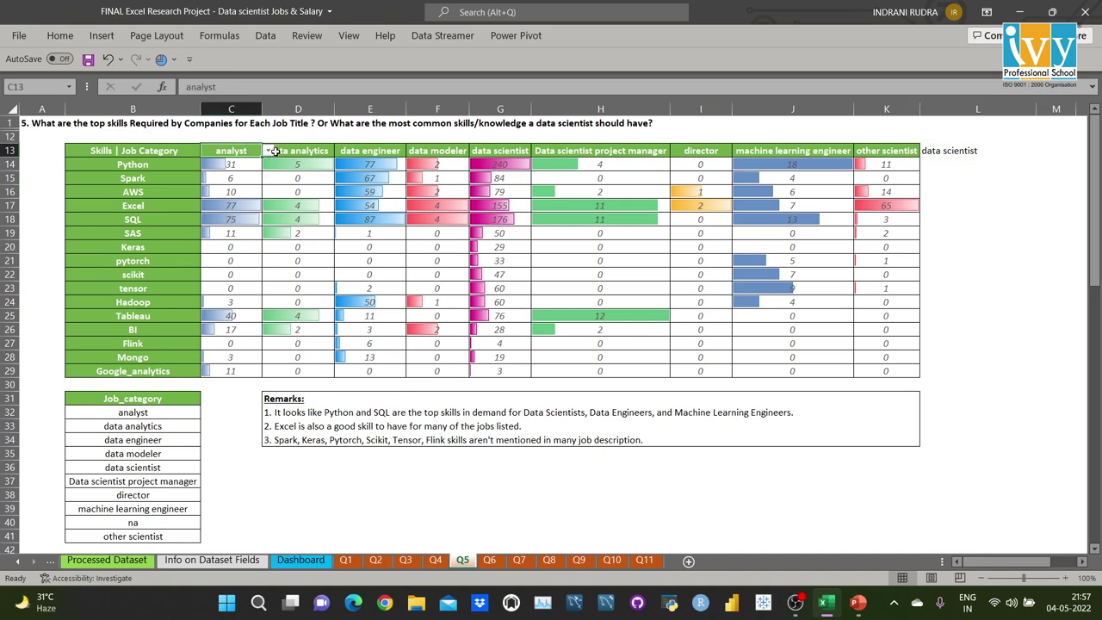
{"action": "left_click", "coordinate": [267, 150]}
{"action": "left_click", "coordinate": [235, 183]}
{"action": "left_click", "coordinate": [268, 152]}
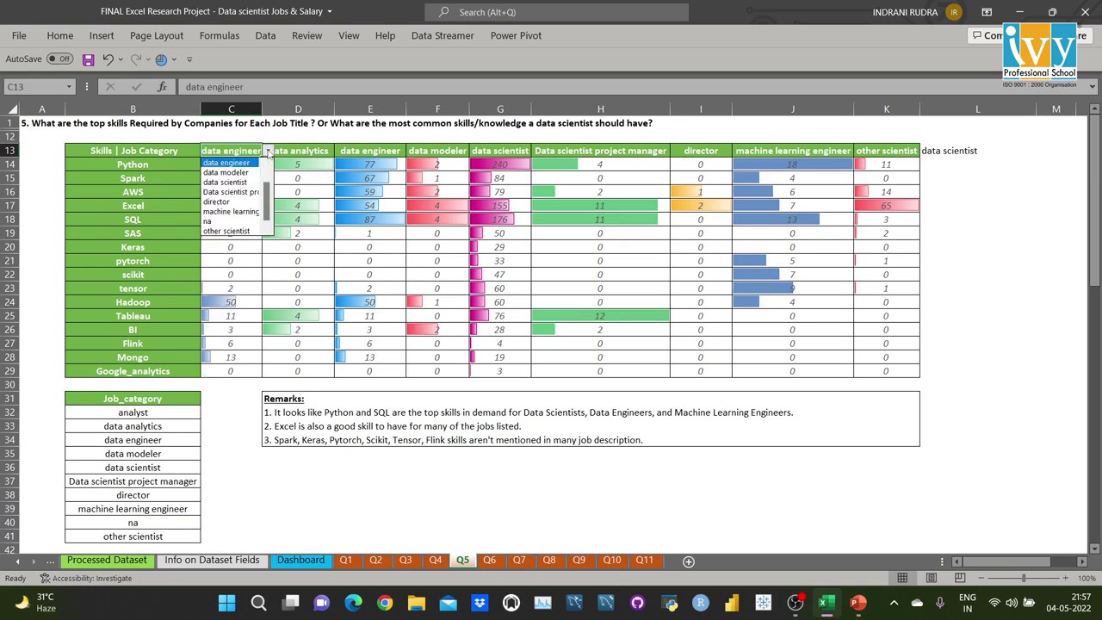
{"action": "left_click", "coordinate": [230, 191]}
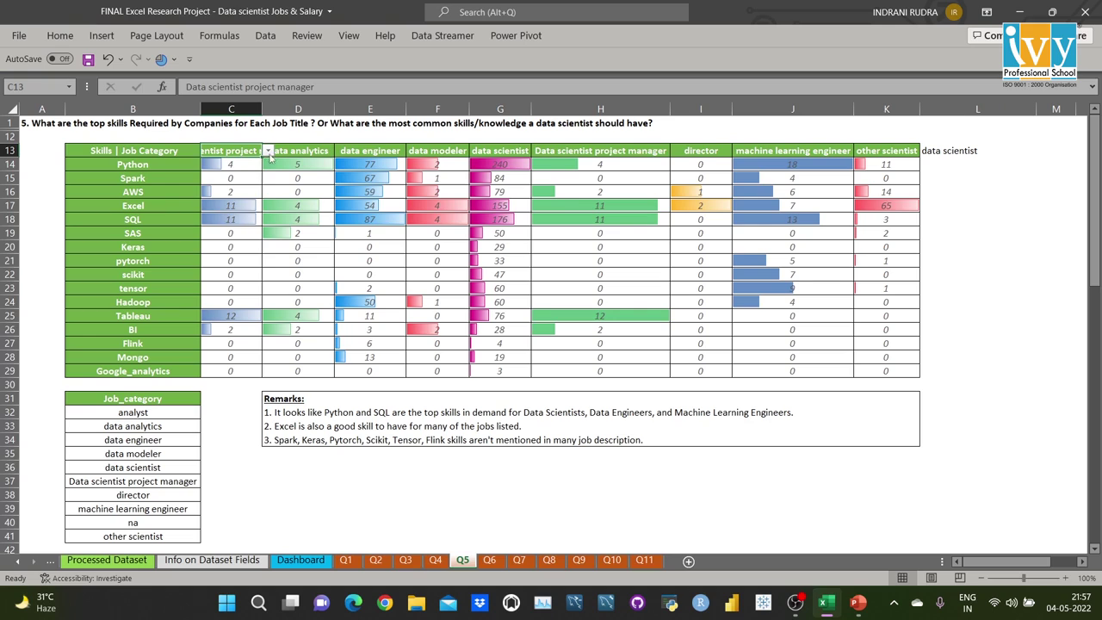
{"action": "left_click", "coordinate": [268, 152]}
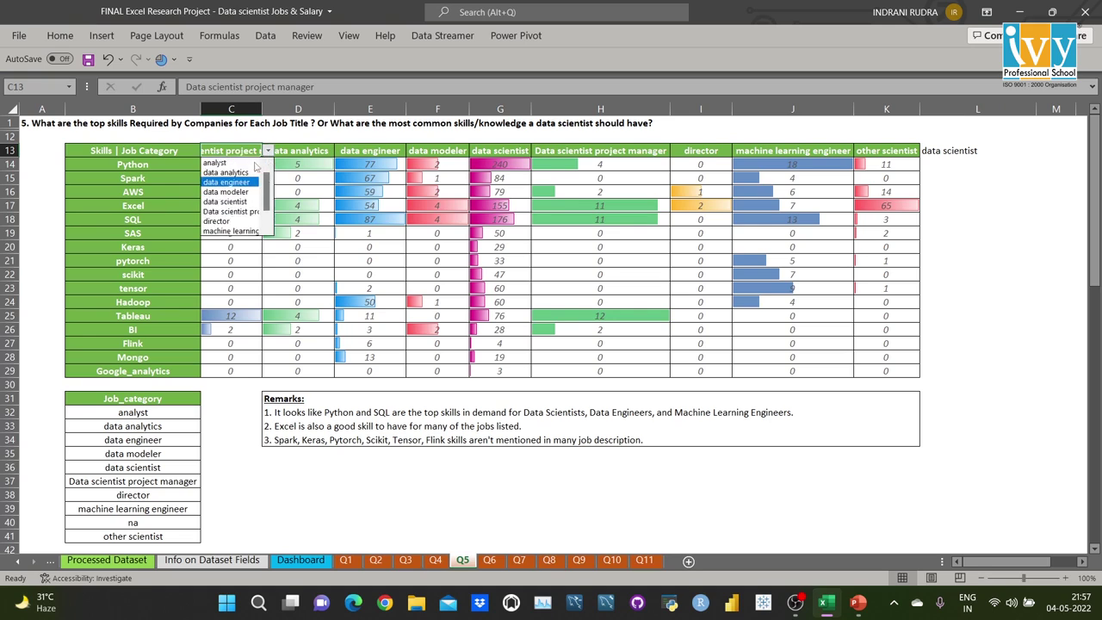
{"action": "left_click", "coordinate": [217, 163]}
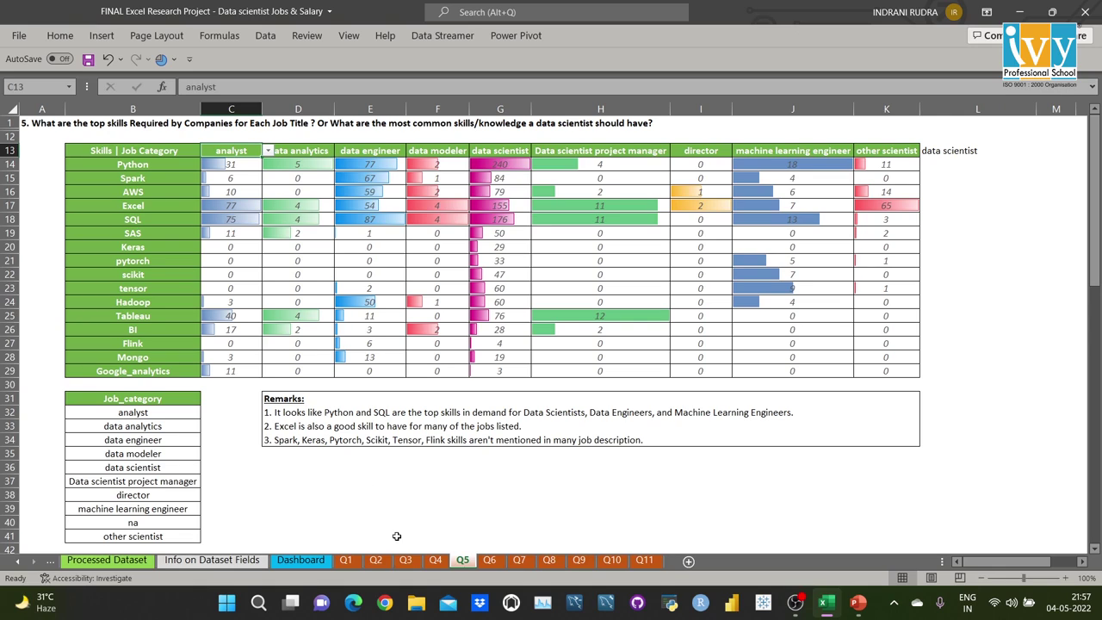
Step: Review the PivotTables, charts and remarks on the Q6, Q7, Q8 and Q9 sheets in turn
{"action": "left_click", "coordinate": [490, 561]}
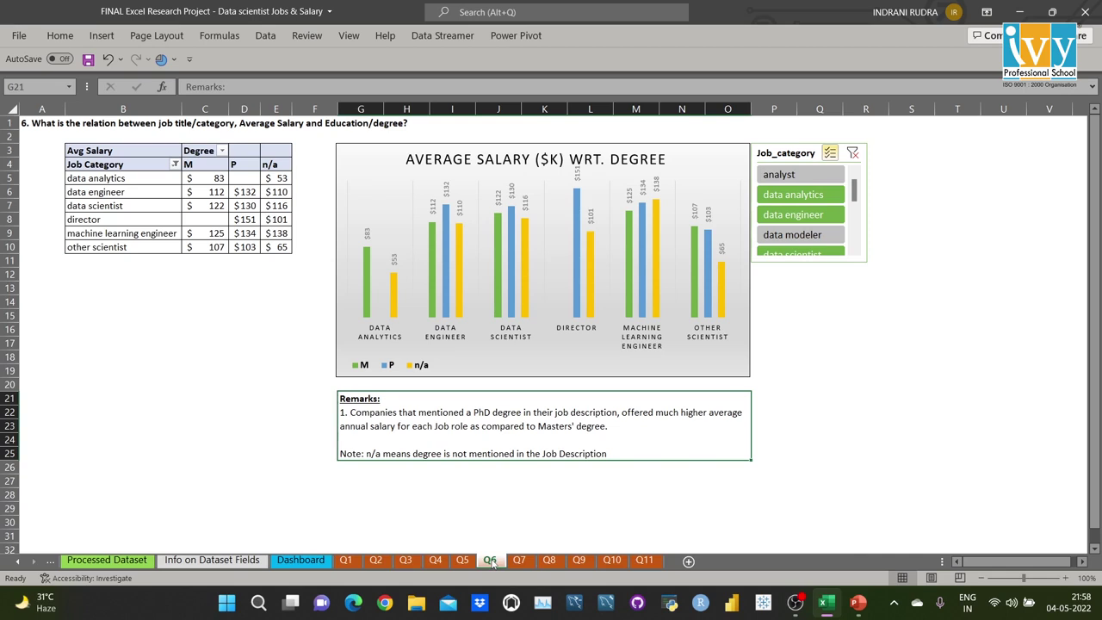
{"action": "left_click", "coordinate": [521, 562]}
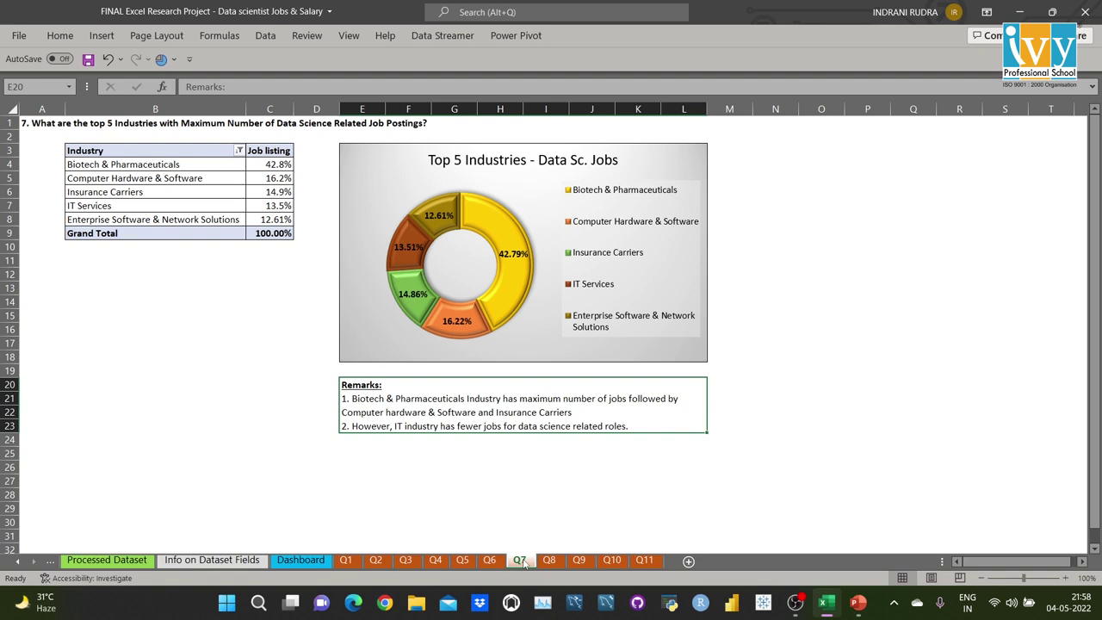
{"action": "left_click", "coordinate": [550, 560]}
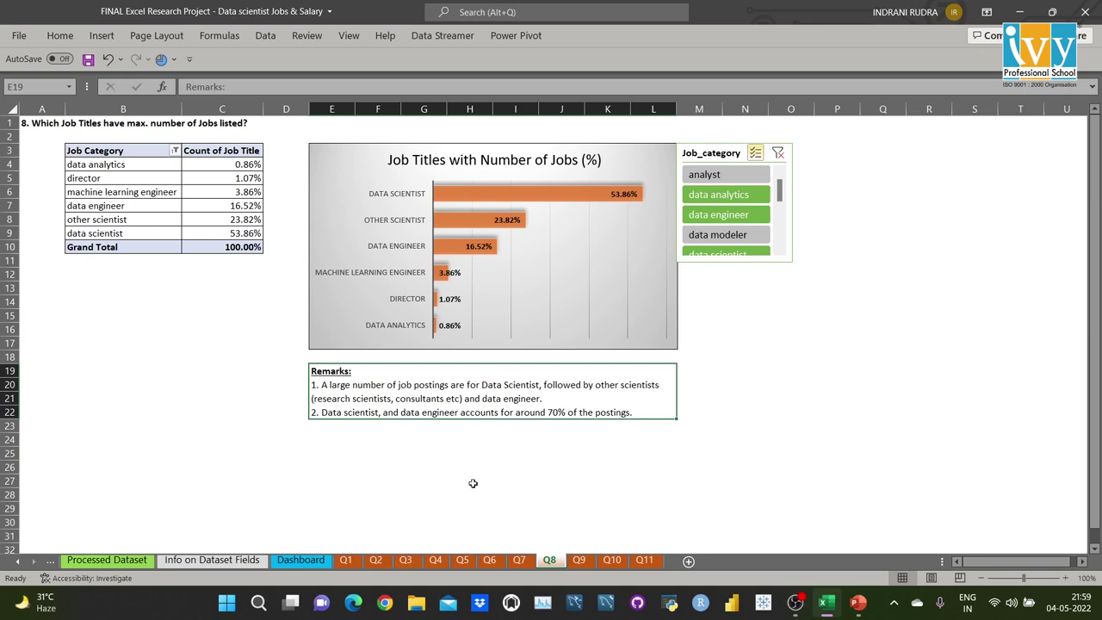
{"action": "left_click", "coordinate": [580, 561]}
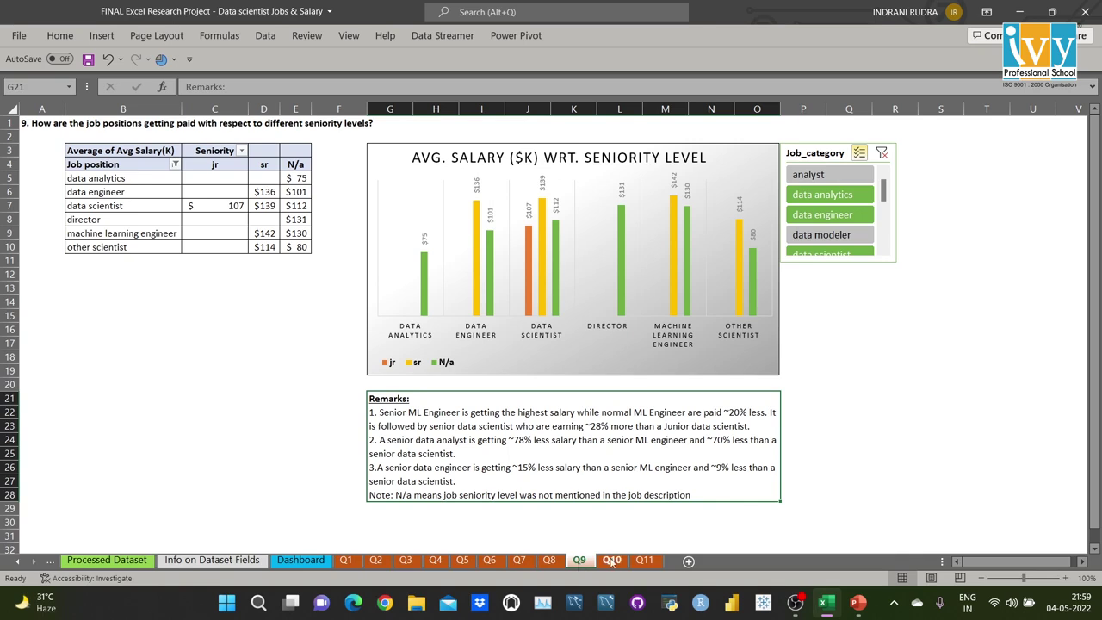
Step: On the Q10 sheet, examine the arguments of the INDEX and MATCH formula behind the Type of ownership value in C10
{"action": "left_click", "coordinate": [611, 561]}
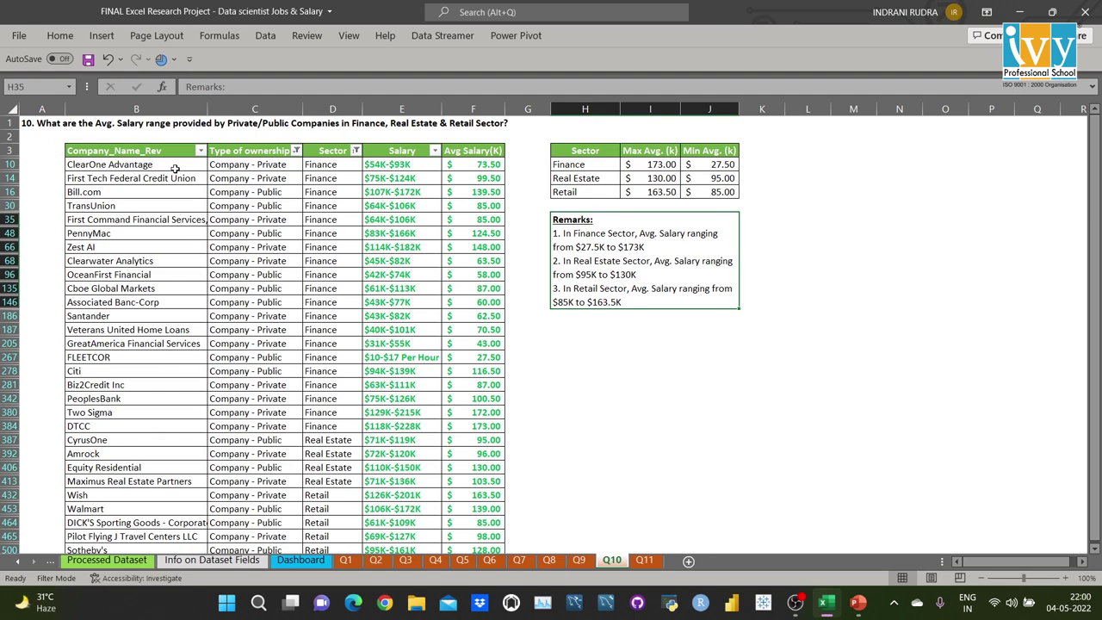
{"action": "left_click", "coordinate": [270, 164]}
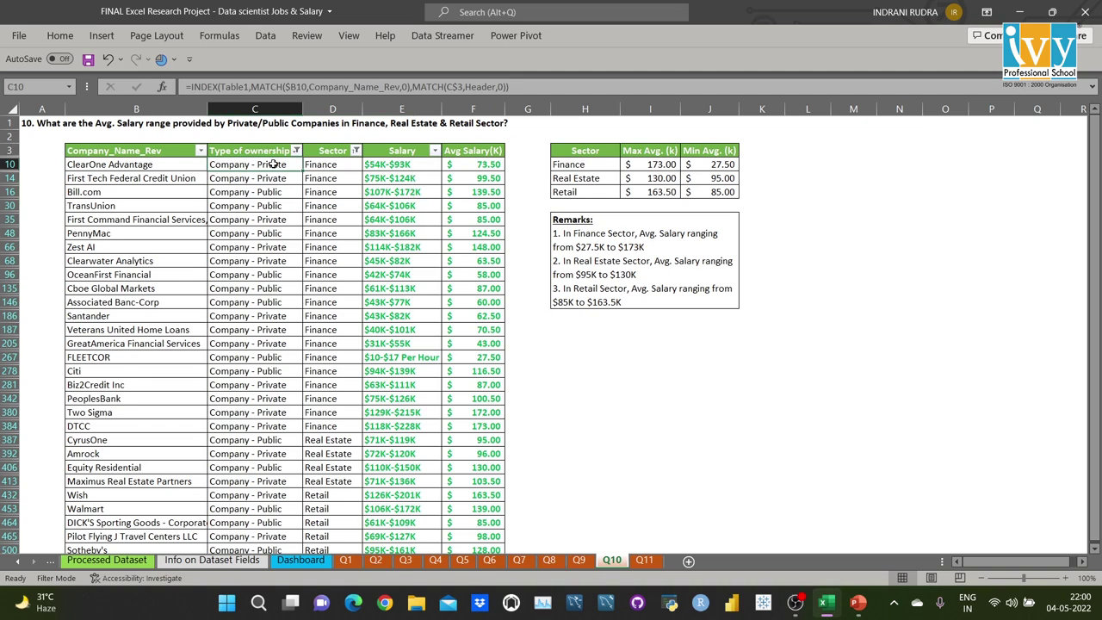
{"action": "double_click", "coordinate": [274, 163]}
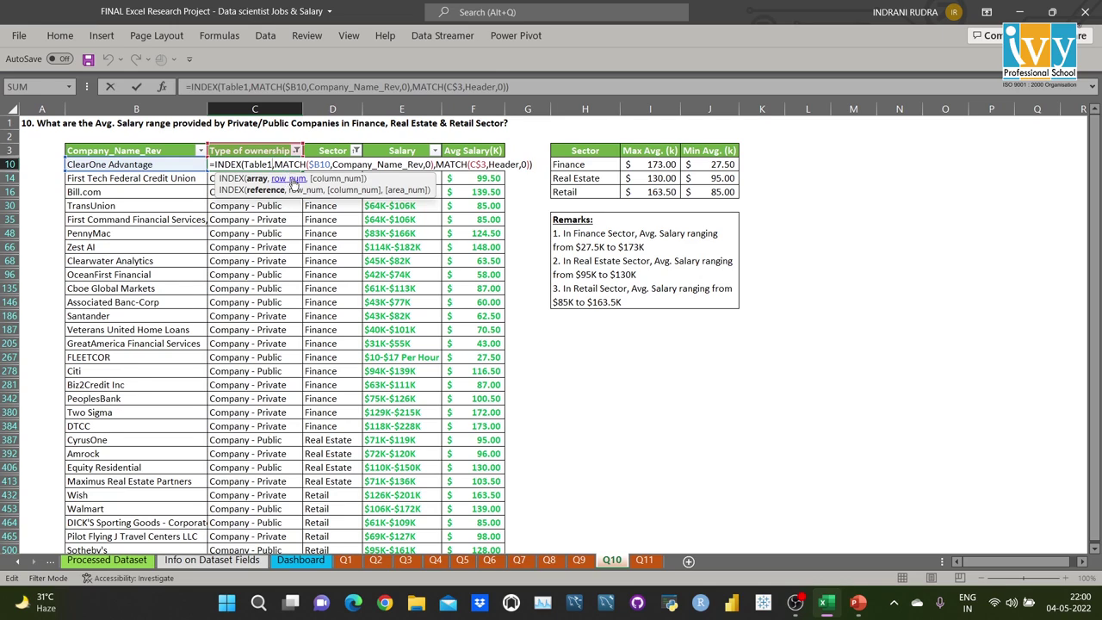
{"action": "left_click", "coordinate": [325, 163]}
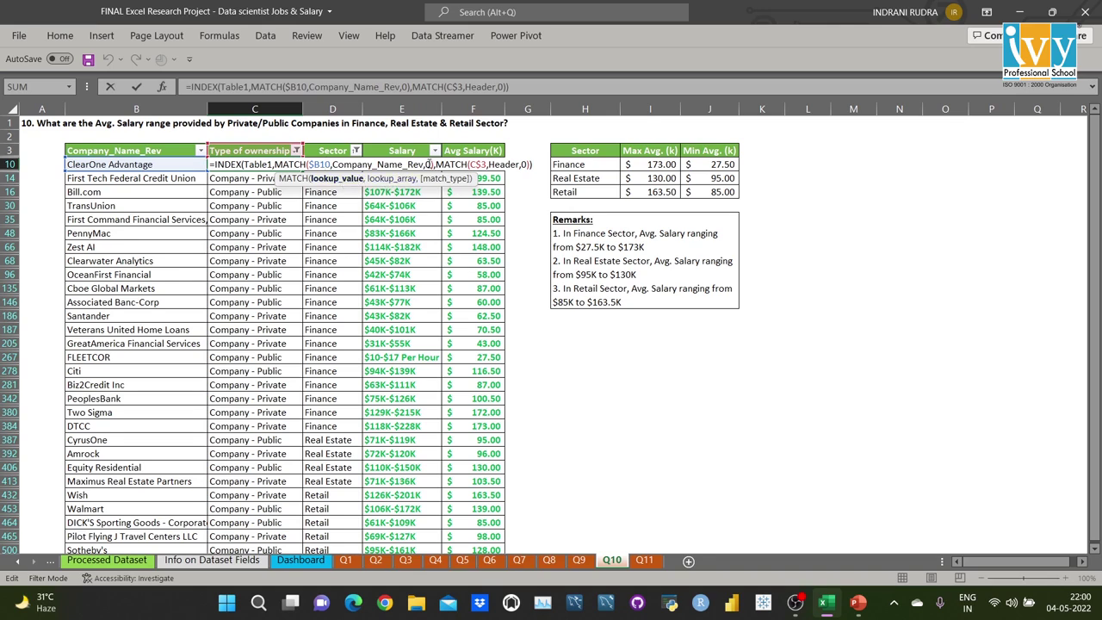
{"action": "left_click", "coordinate": [448, 164]}
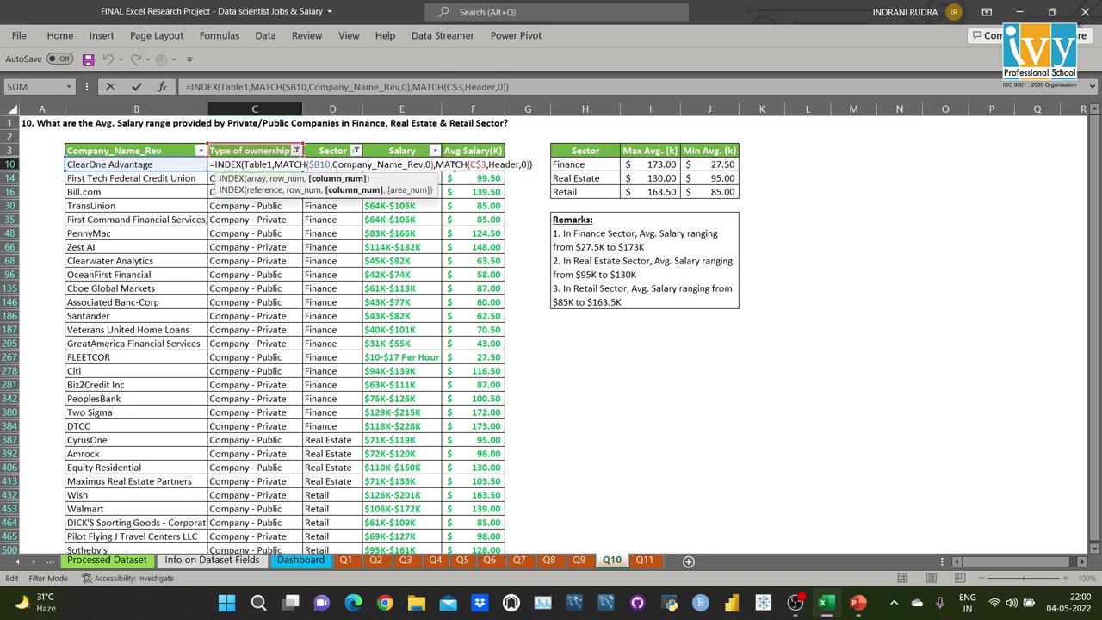
{"action": "left_click", "coordinate": [471, 163]}
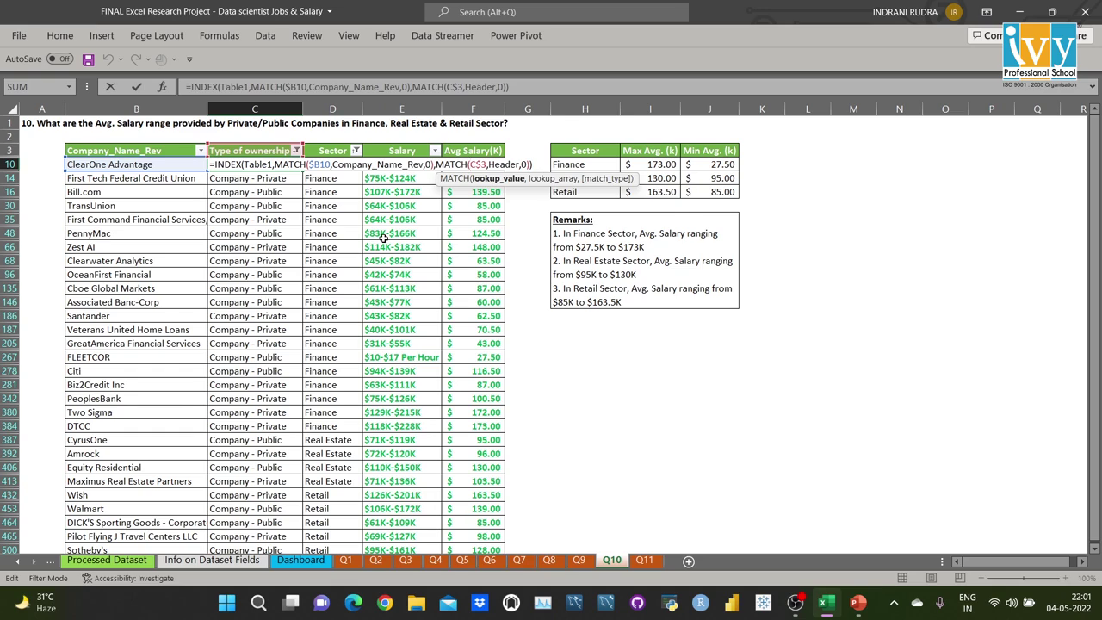
{"action": "double_click", "coordinate": [504, 163]}
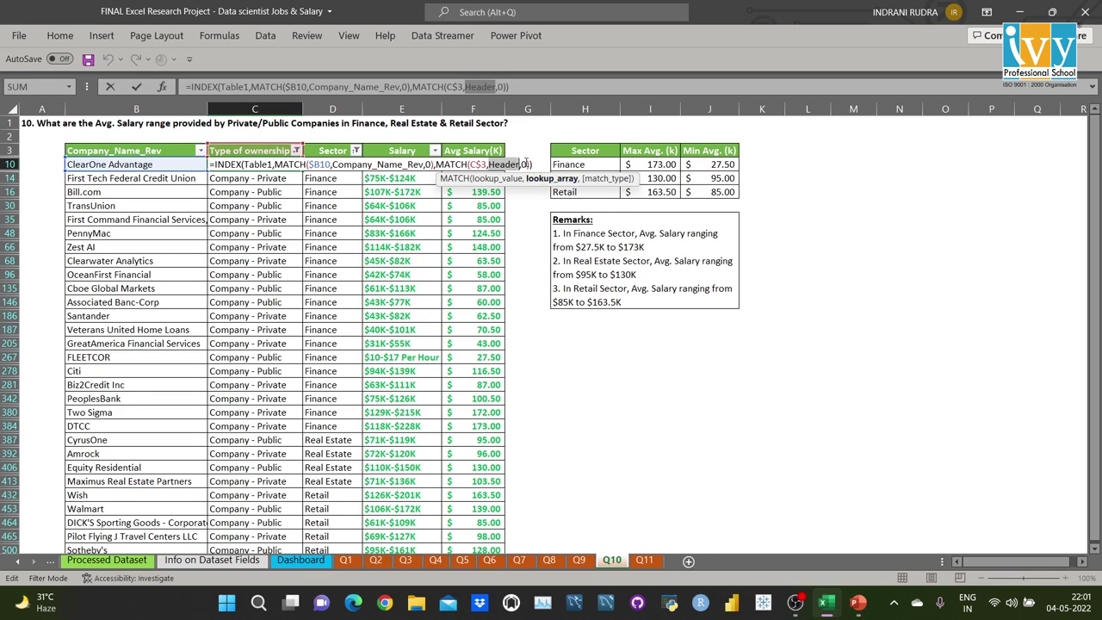
{"action": "left_click", "coordinate": [533, 164]}
{"action": "key", "text": "Return"}
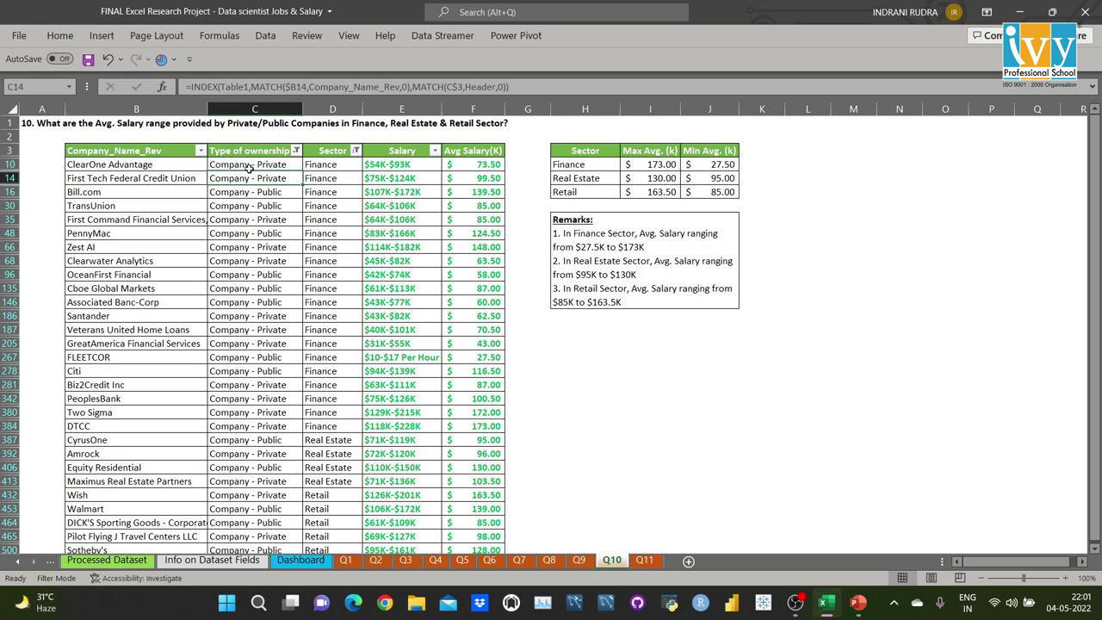
Step: Examine the Sector, Salary and Avg Salary formulas in D10, E10 and F10, and check the Type of ownership filter
{"action": "left_click", "coordinate": [338, 166]}
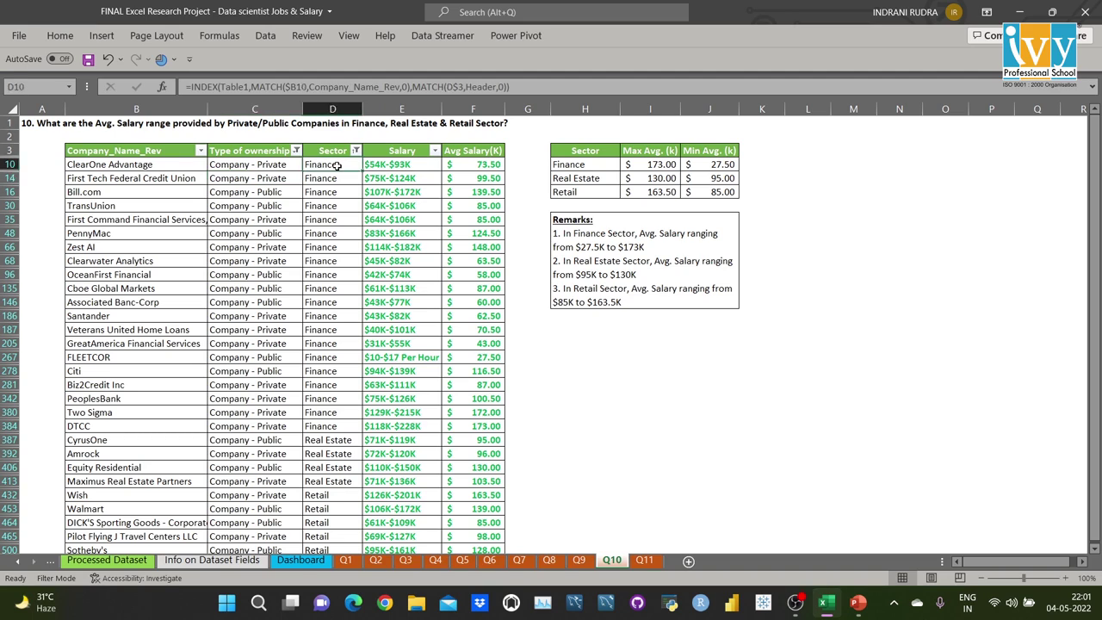
{"action": "left_click", "coordinate": [391, 166]}
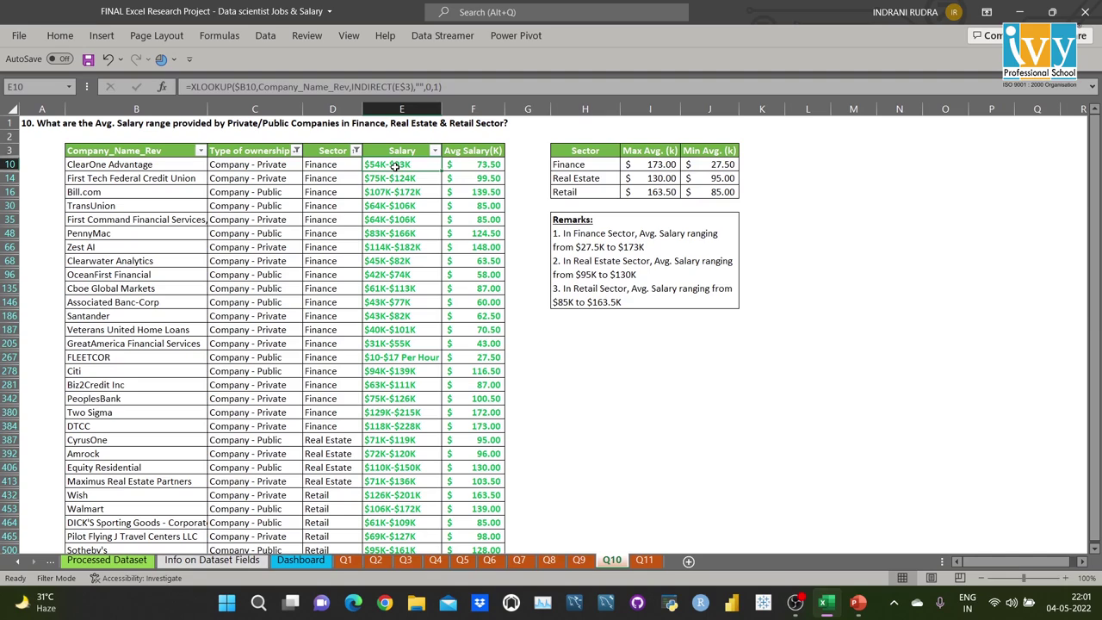
{"action": "left_click", "coordinate": [465, 166]}
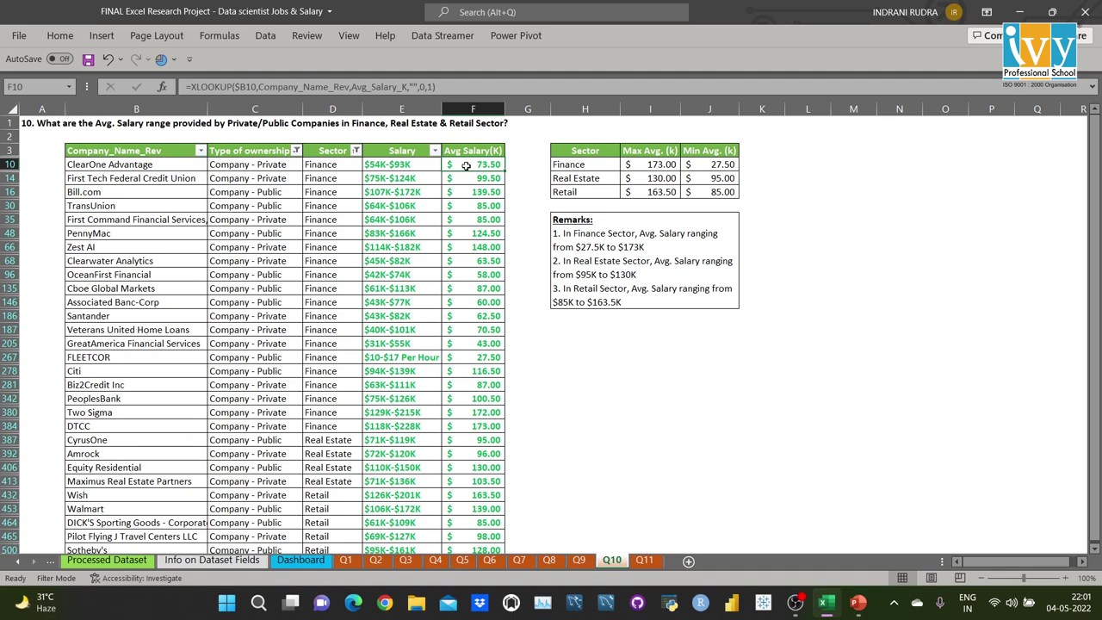
{"action": "left_click", "coordinate": [296, 152]}
{"action": "left_click", "coordinate": [297, 151]}
Step: Examine the Finance maximum average formula in I10 and the Q10 remarks, and open the Q11 sheet
{"action": "left_click", "coordinate": [671, 164]}
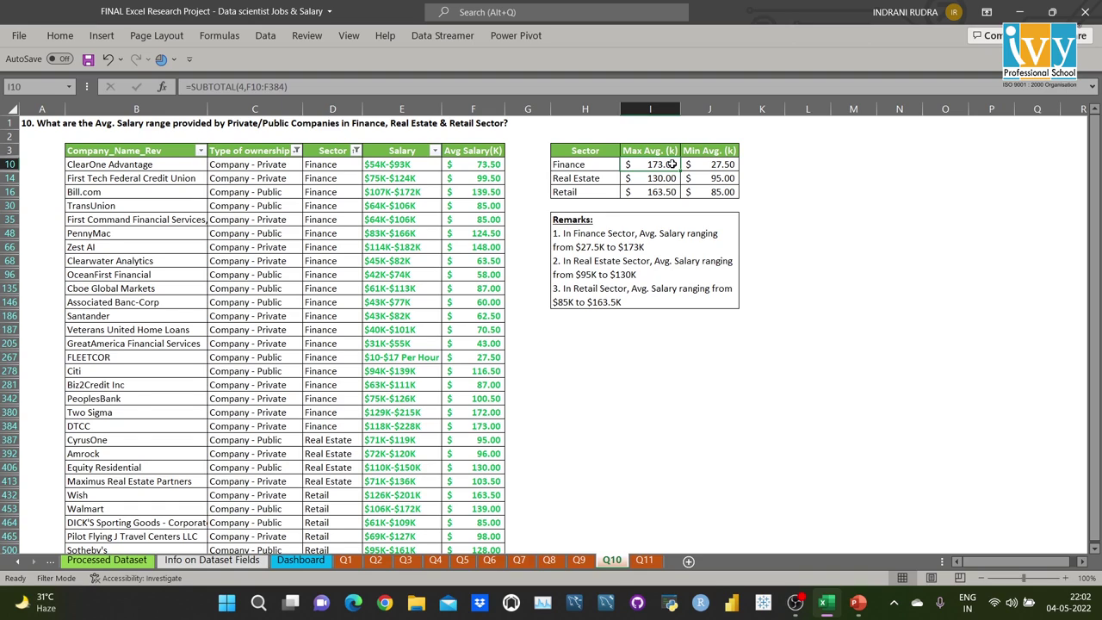
{"action": "left_click", "coordinate": [658, 272]}
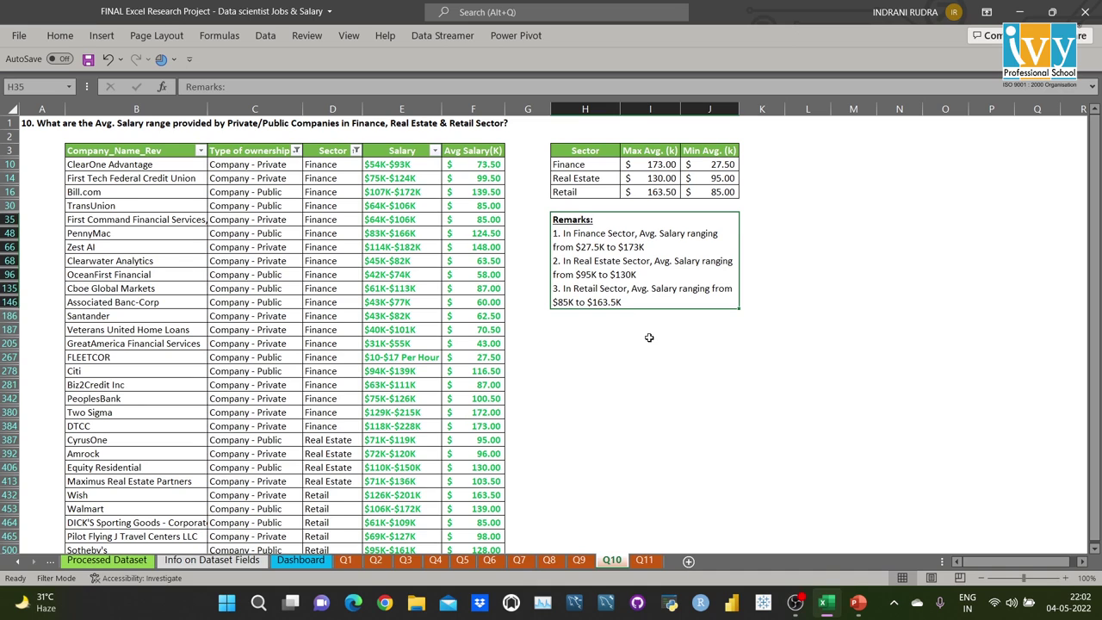
{"action": "left_click", "coordinate": [644, 560]}
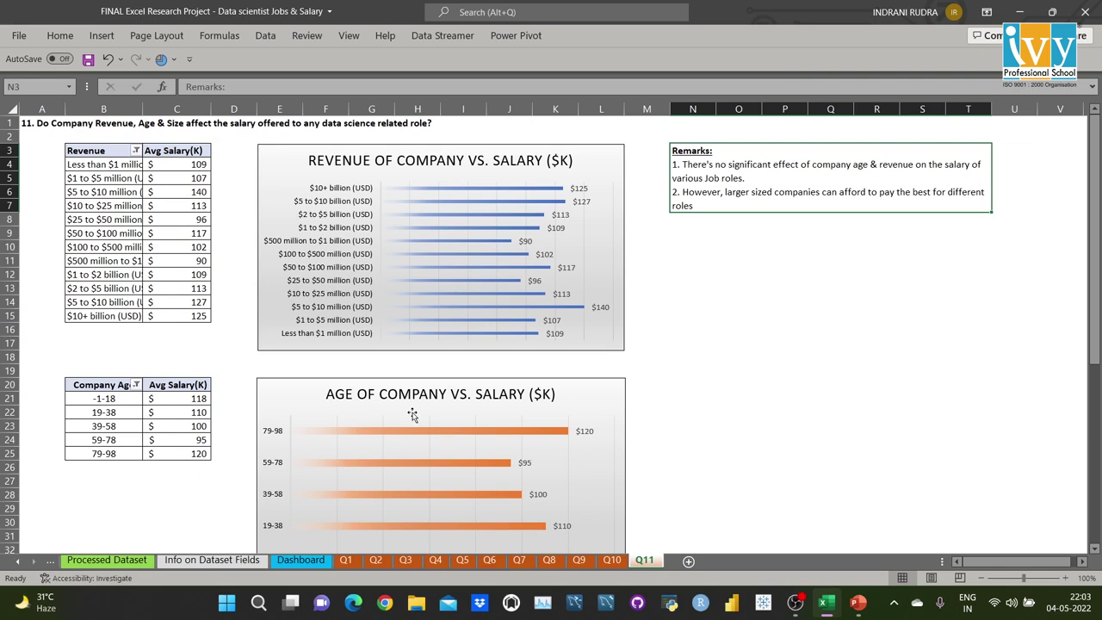
Step: Open the Dashboard sheet and examine its Job Location and Job_category slicers
{"action": "left_click", "coordinate": [301, 561]}
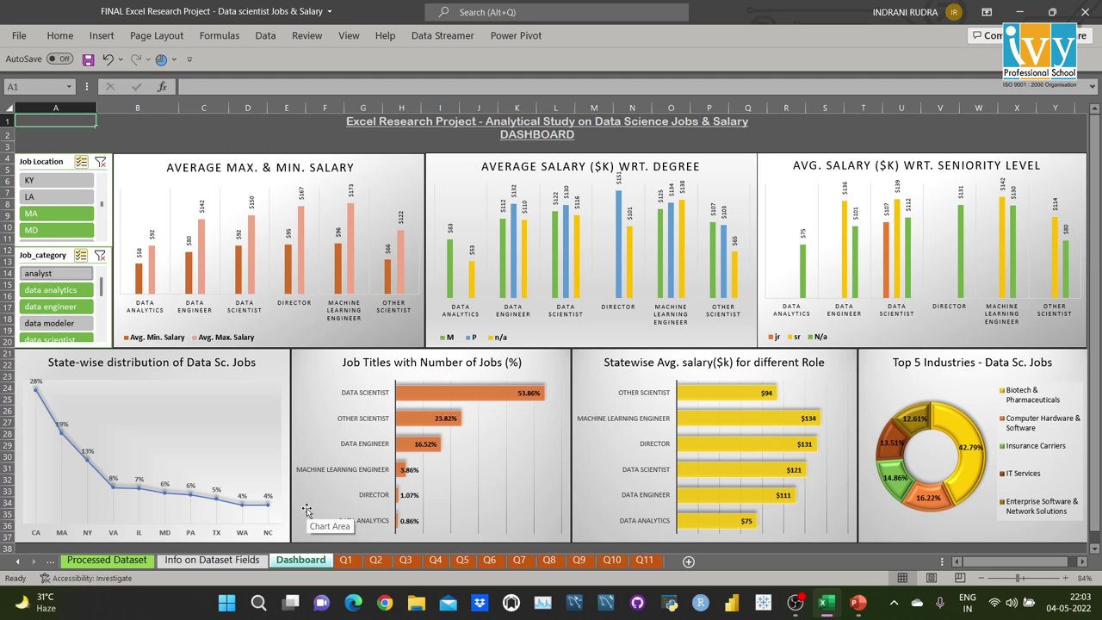
{"action": "left_click", "coordinate": [51, 163]}
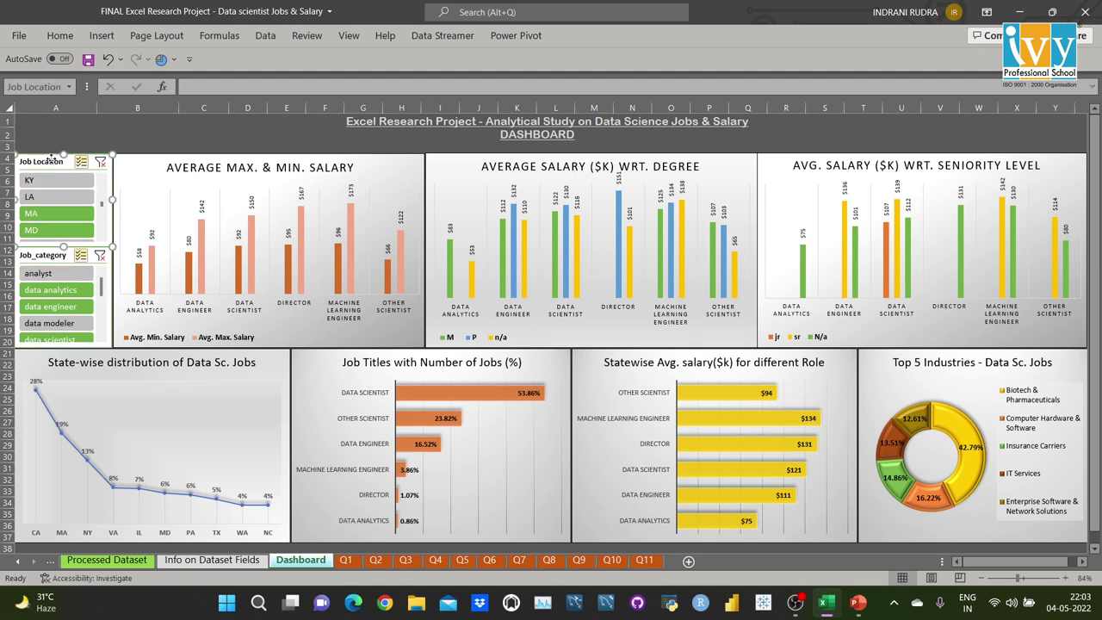
{"action": "left_click", "coordinate": [54, 253]}
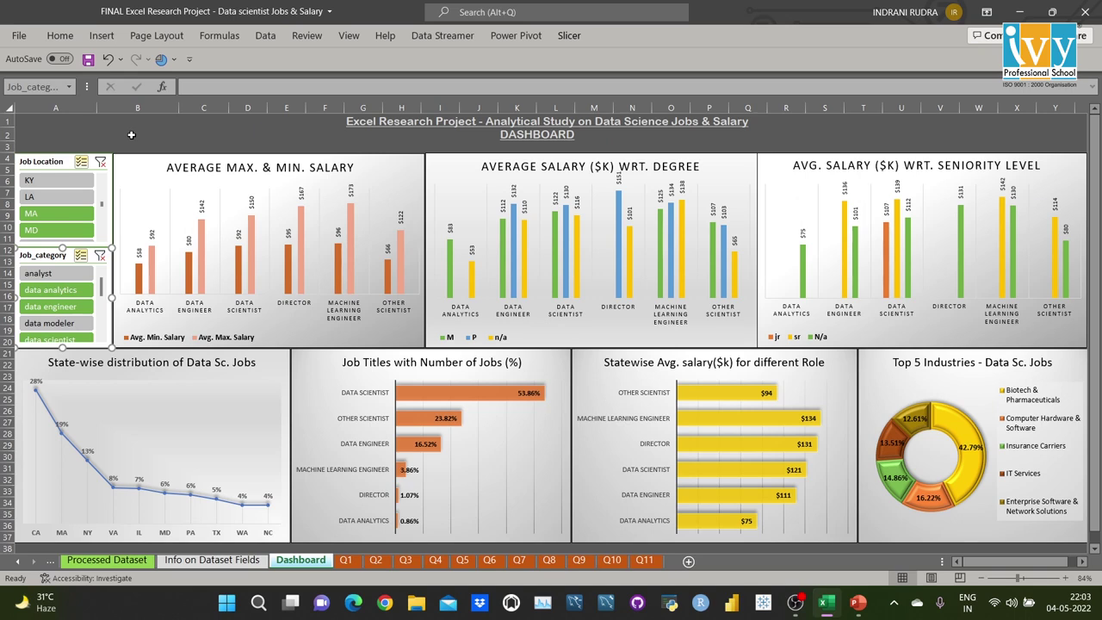
Step: Review which PivotTables are linked to the Job_category slicer in its report connections, and close the list
{"action": "right_click", "coordinate": [64, 261]}
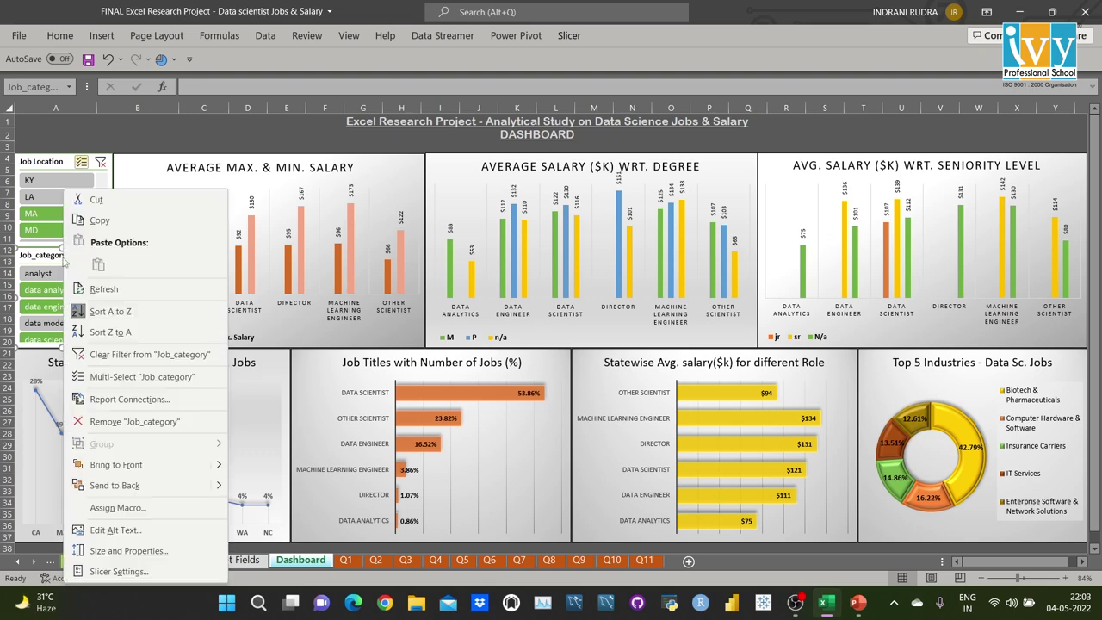
{"action": "left_click", "coordinate": [129, 399]}
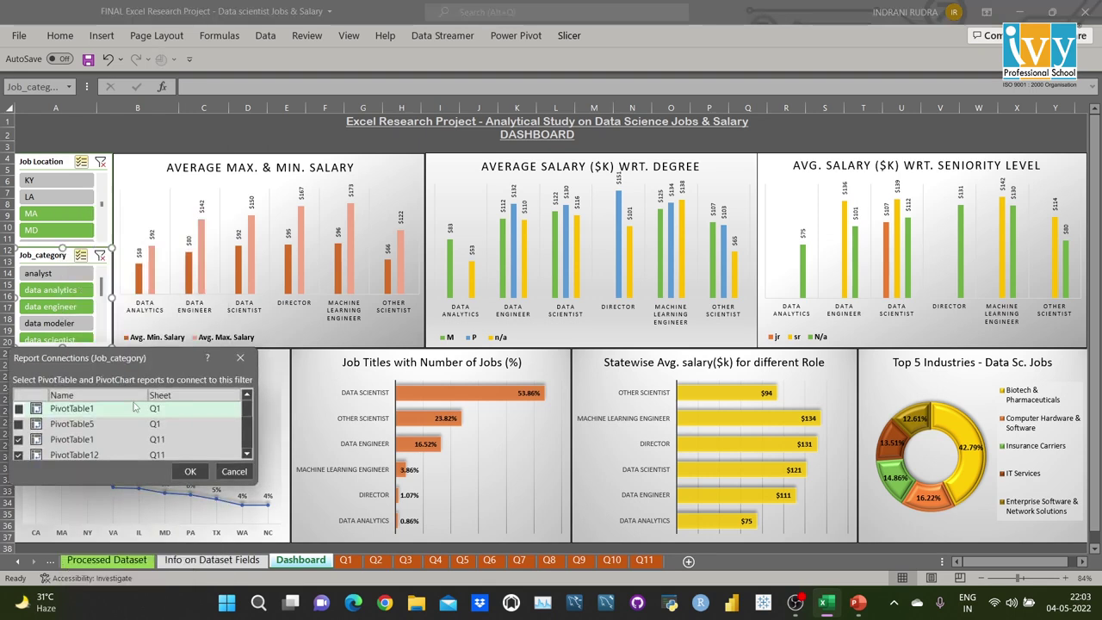
{"action": "left_click", "coordinate": [248, 454]}
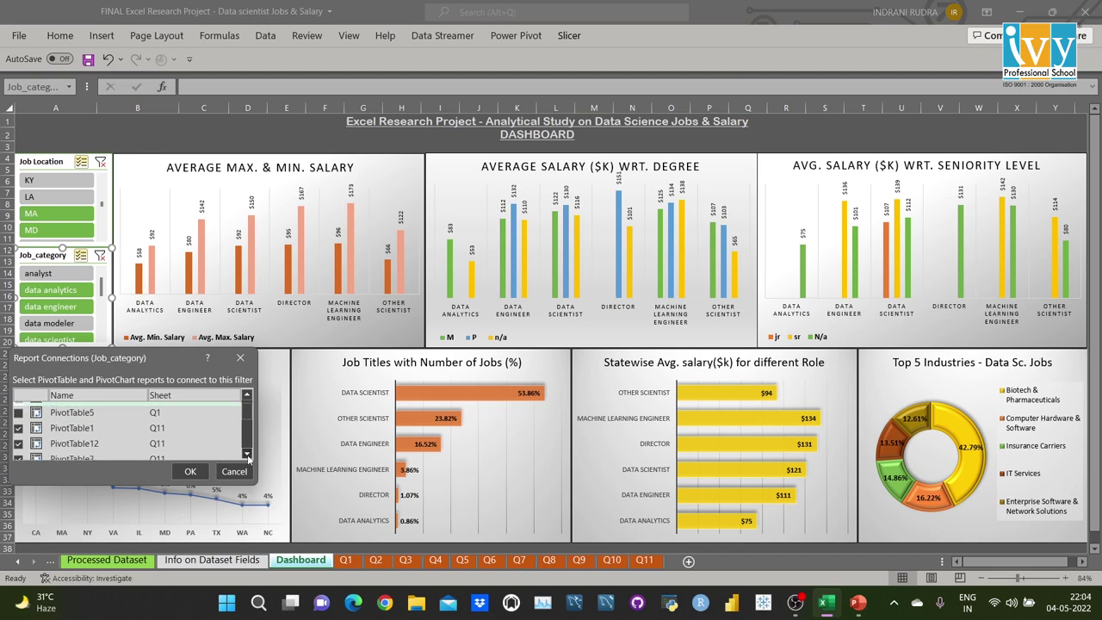
{"action": "left_click", "coordinate": [247, 455]}
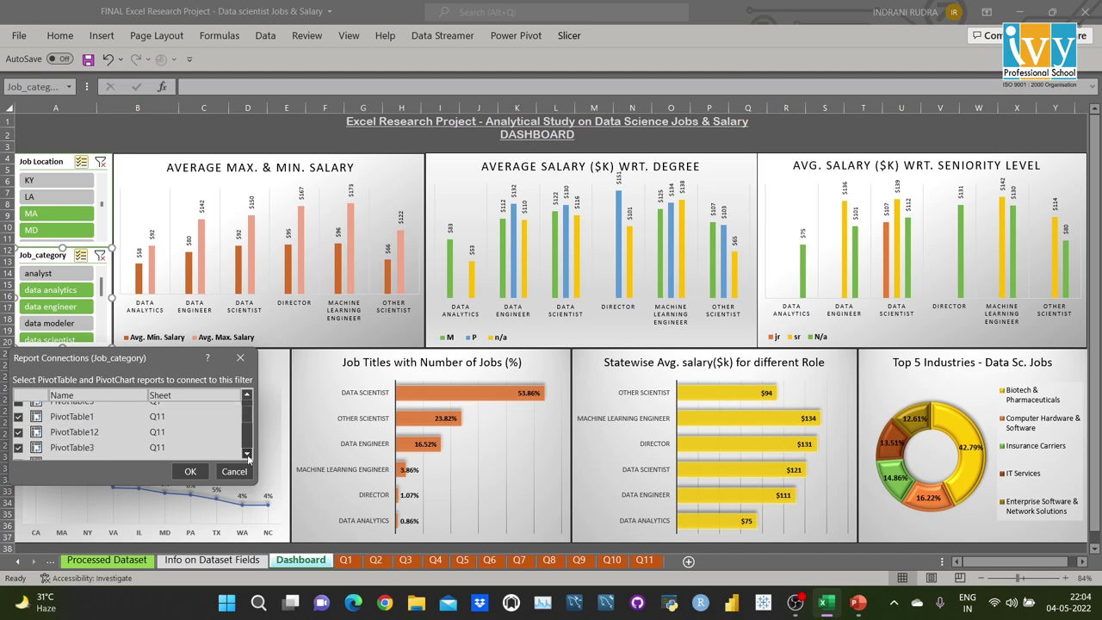
{"action": "left_click", "coordinate": [245, 358]}
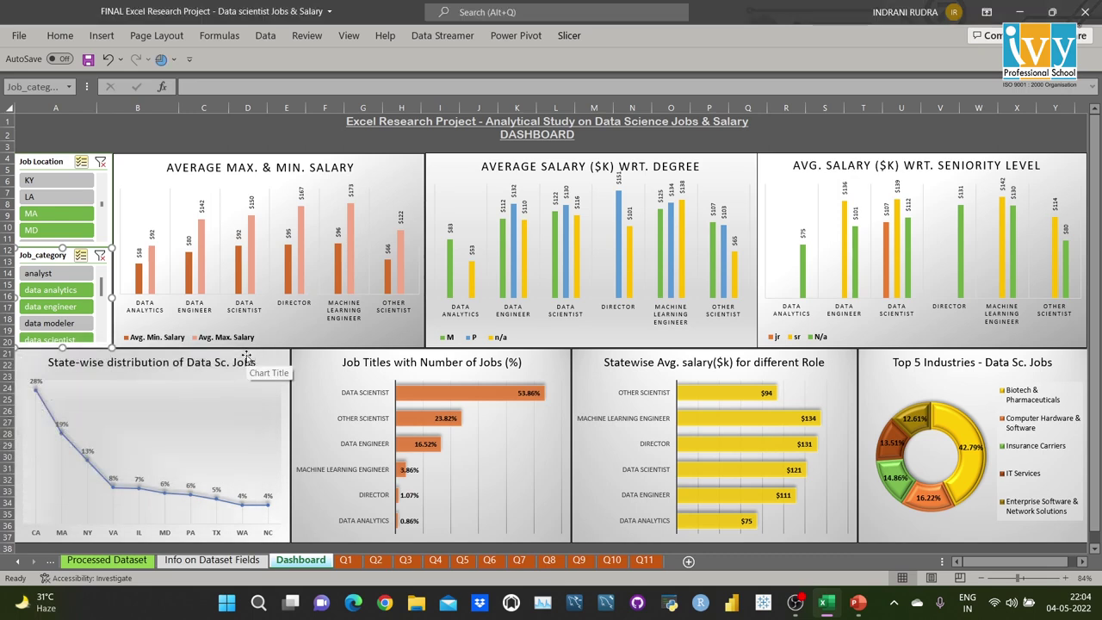
Step: Switch the analyst and data modeler categories on and off in turn in the Job_category slicer to demonstrate how the dashboard charts respond
{"action": "left_click", "coordinate": [69, 274]}
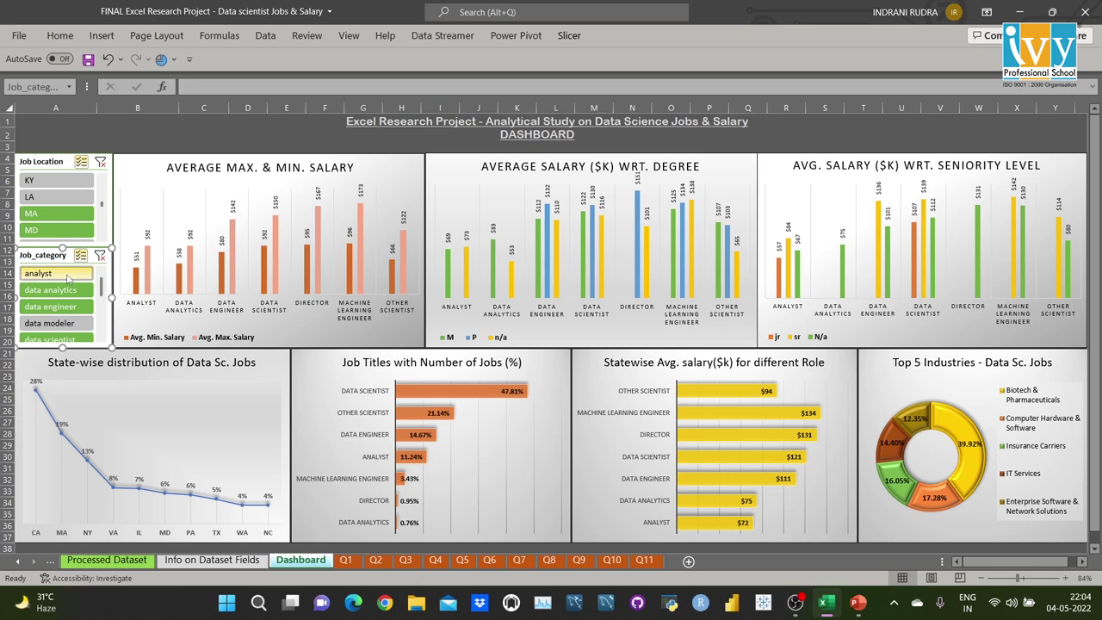
{"action": "left_click", "coordinate": [67, 276]}
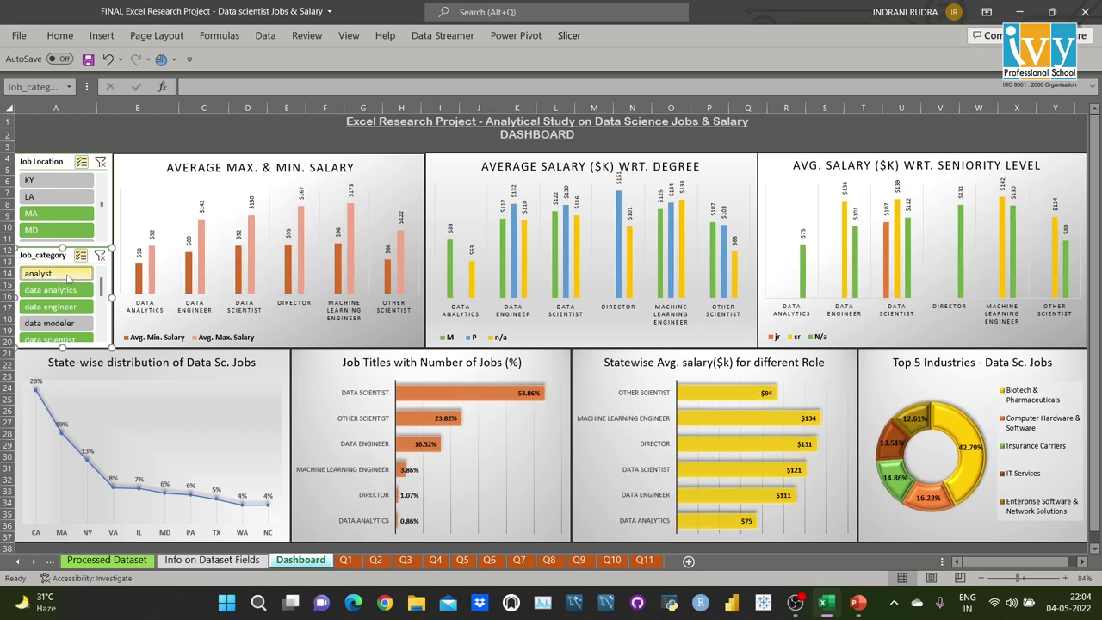
{"action": "left_click", "coordinate": [68, 219]}
{"action": "left_click", "coordinate": [68, 219]}
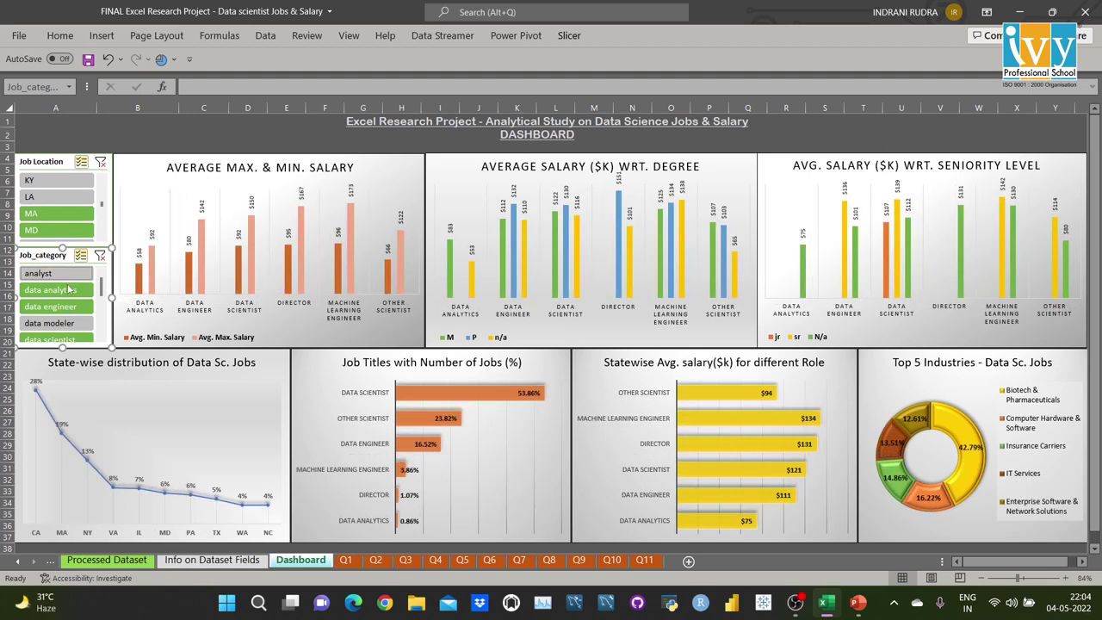
{"action": "left_click", "coordinate": [74, 326]}
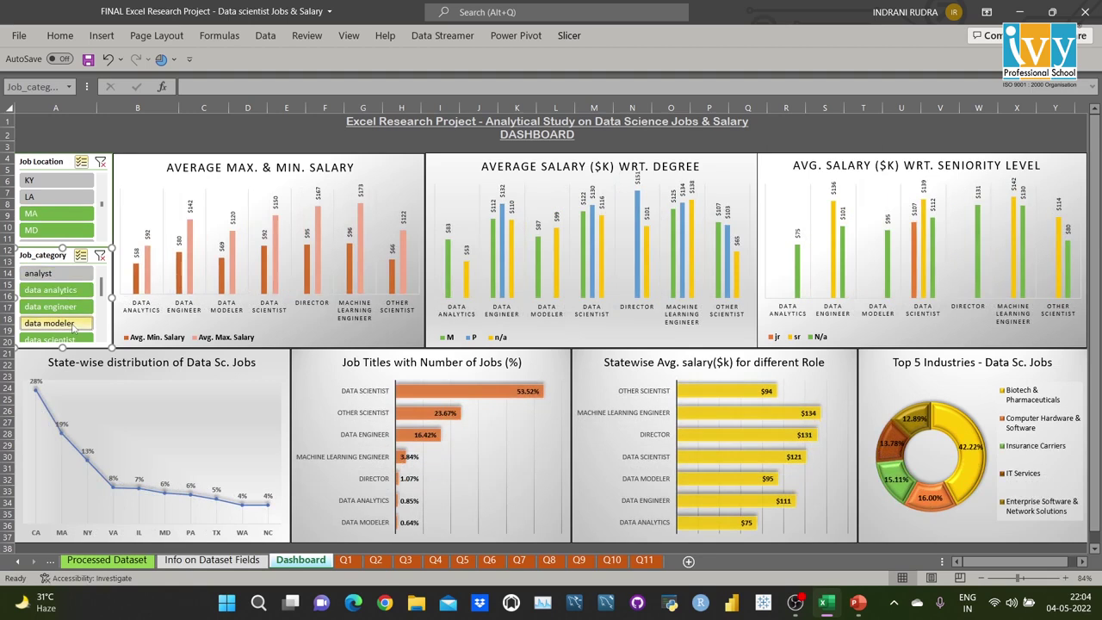
{"action": "left_click", "coordinate": [74, 326]}
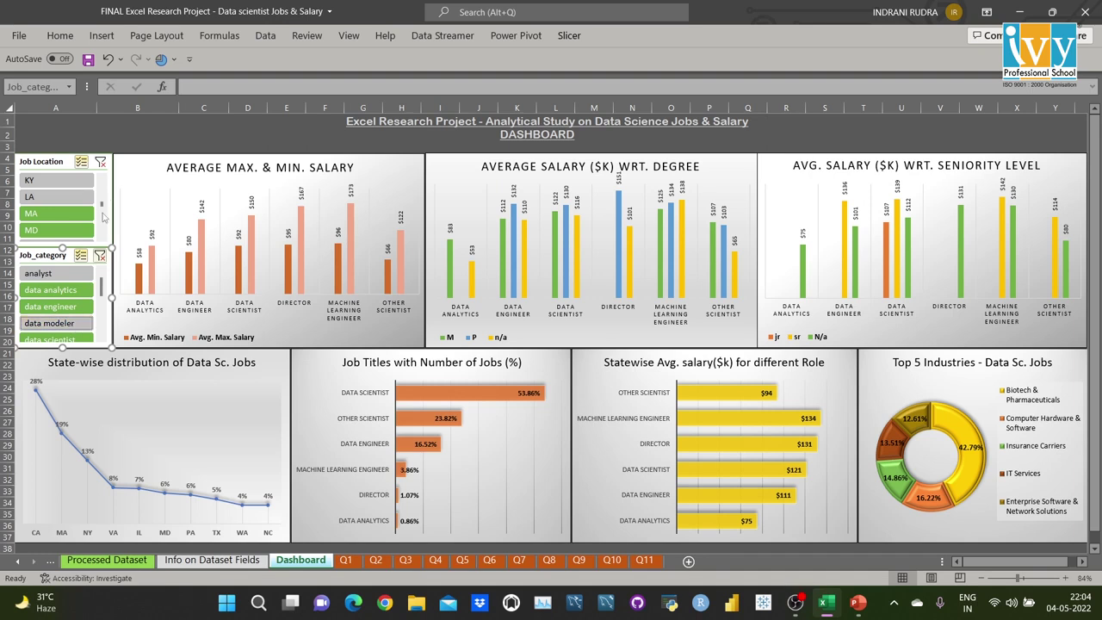
{"action": "left_click", "coordinate": [157, 121]}
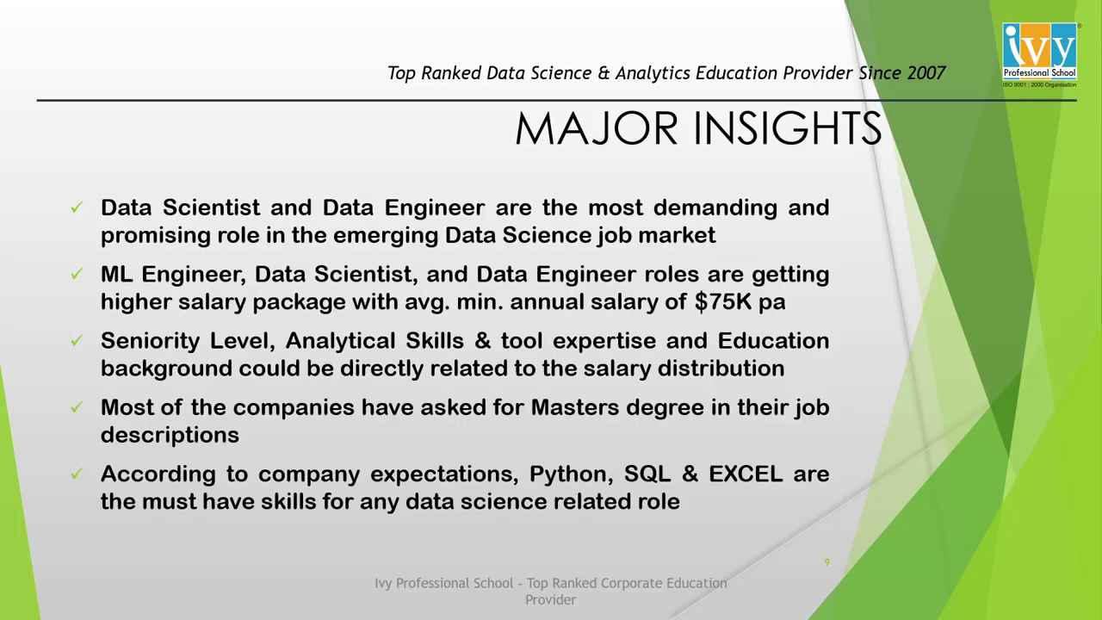